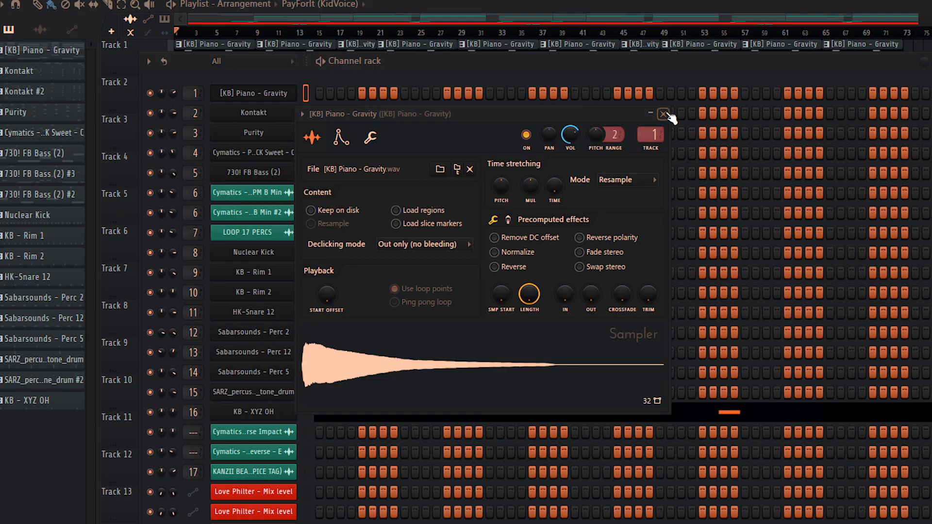
Close the [KB] Piano - Gravity channel window and stop the playback of its chord progression.
{"action": "left_click", "coordinate": [665, 114]}
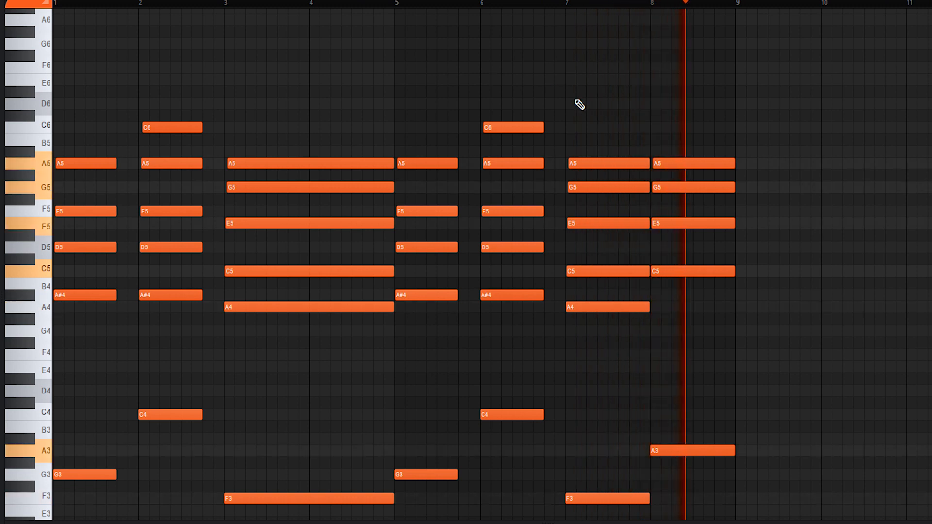
{"action": "key", "text": "space"}
{"action": "scroll", "coordinate": [91, 280], "scroll_direction": "down", "scroll_amount": 2}
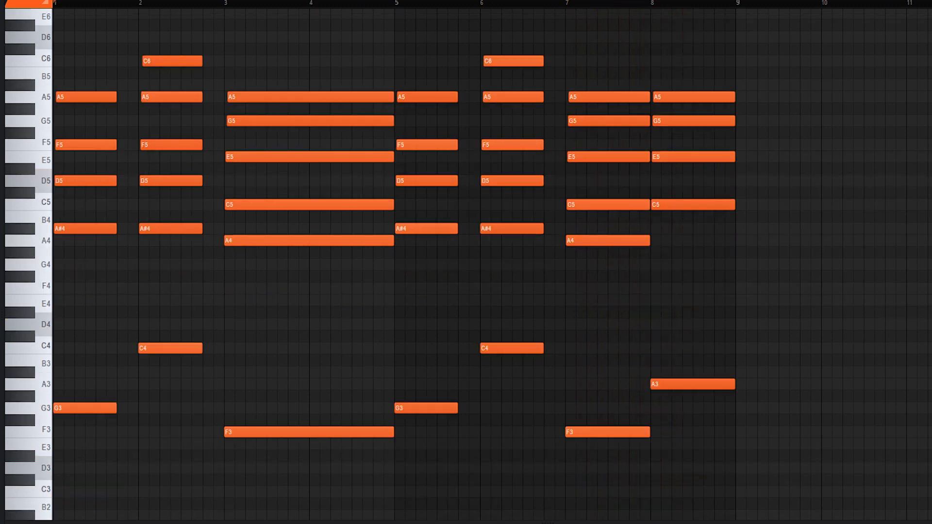
View the piano roll's scale highlighting root note and scale options, then dismiss them.
{"action": "left_click", "coordinate": [79, 44]}
{"action": "mouse_move", "coordinate": [162, 193]}
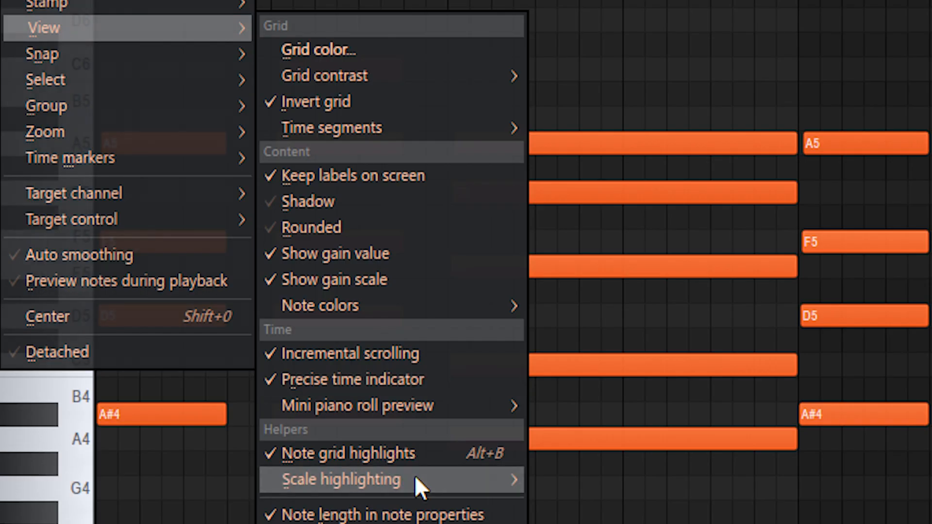
{"action": "mouse_move", "coordinate": [409, 470]}
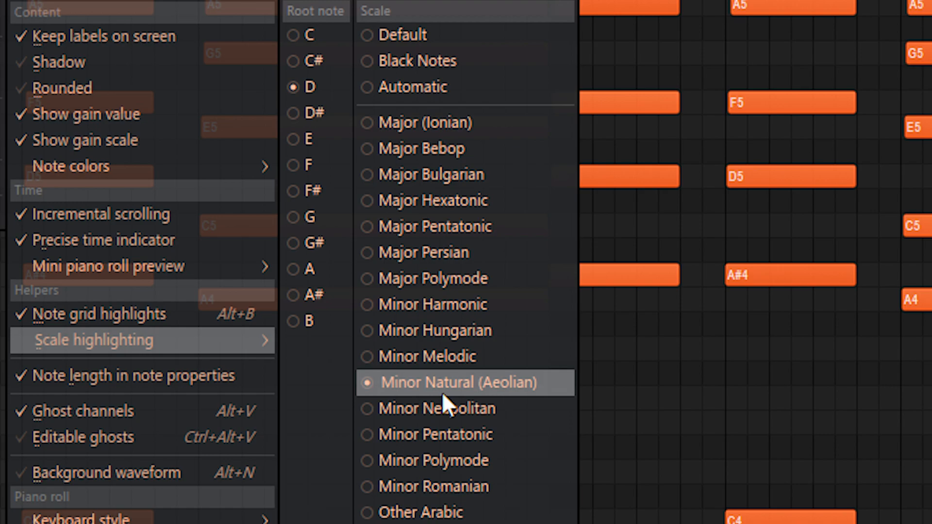
{"action": "left_click", "coordinate": [715, 395]}
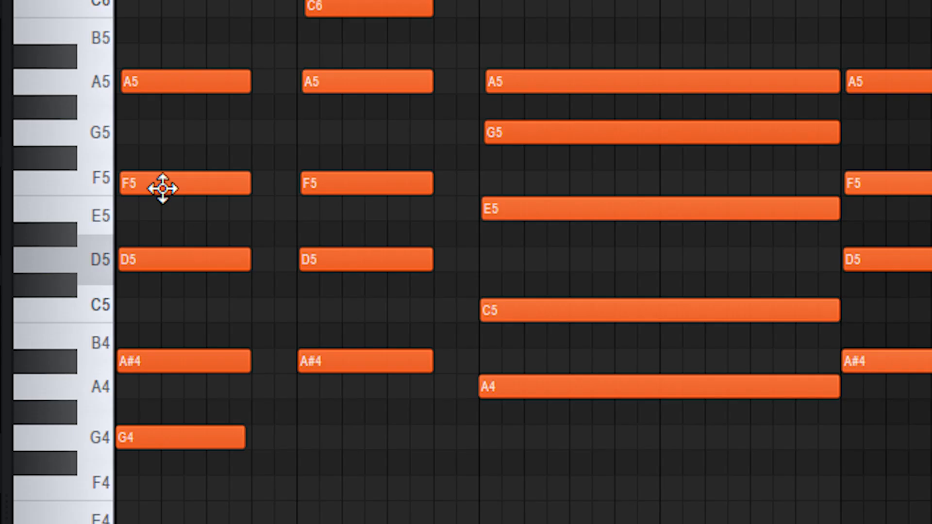
Move the G4 note at the start of bar 1 down one octave to G3.
{"action": "left_click_drag", "start_coordinate": [160, 293], "coordinate": [161, 517]}
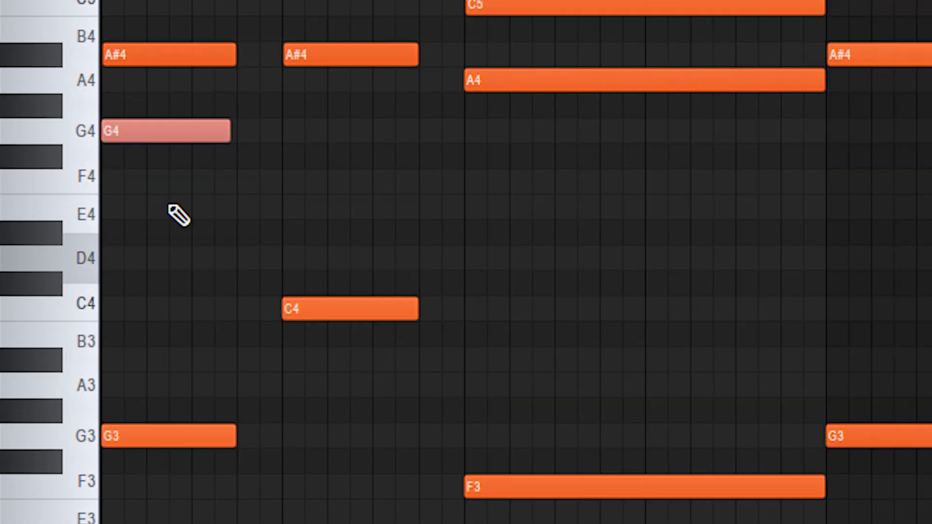
{"action": "key", "text": "ctrl+Down"}
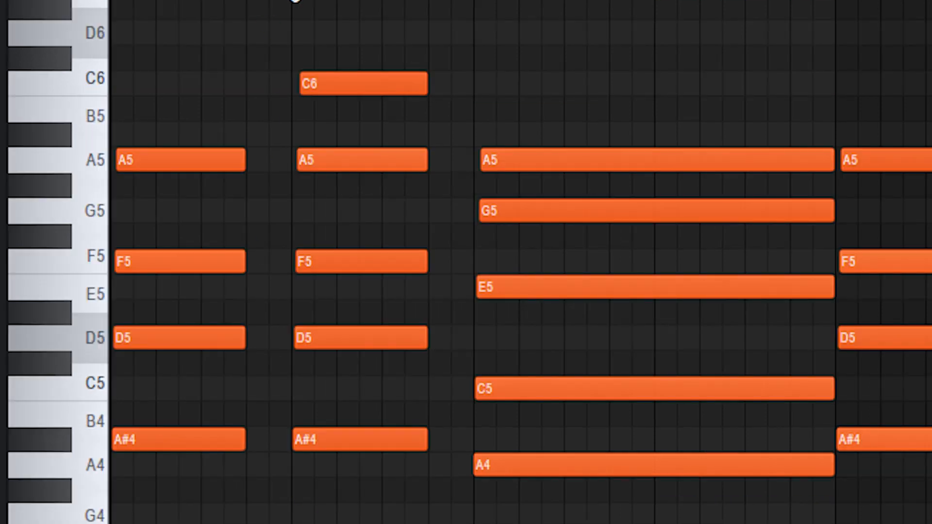
Examine the voicings of the chords in bars 1 to 3 by selecting and deselecting their notes.
{"action": "left_click_drag", "start_coordinate": [287, 10], "coordinate": [408, 519]}
{"action": "left_click", "coordinate": [471, 260]}
{"action": "left_click_drag", "start_coordinate": [209, 522], "coordinate": [191, 14]}
{"action": "left_click_drag", "start_coordinate": [187, 162], "coordinate": [372, 169]}
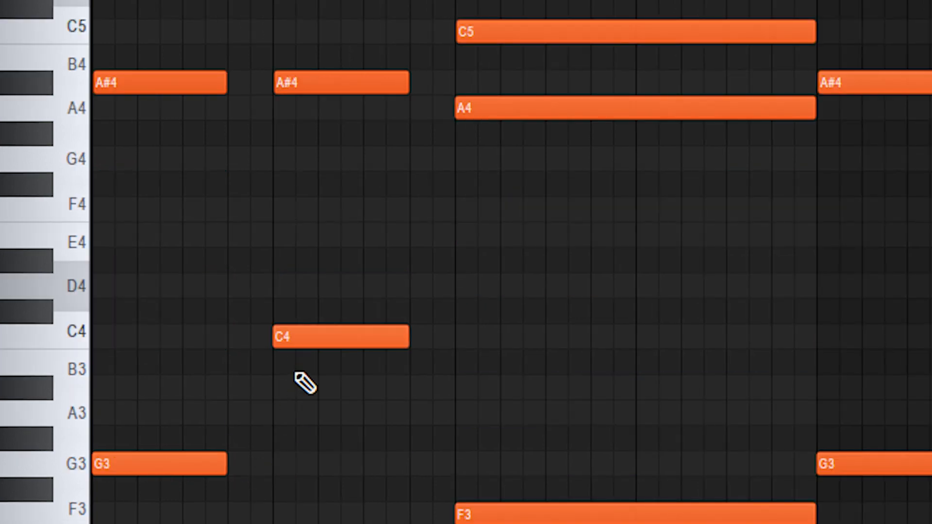
{"action": "mouse_move", "coordinate": [291, 338]}
{"action": "left_mouse_down"}
{"action": "mouse_move", "coordinate": [308, 487]}
{"action": "mouse_move", "coordinate": [285, 461]}
{"action": "mouse_move", "coordinate": [292, 339]}
{"action": "left_mouse_up"}
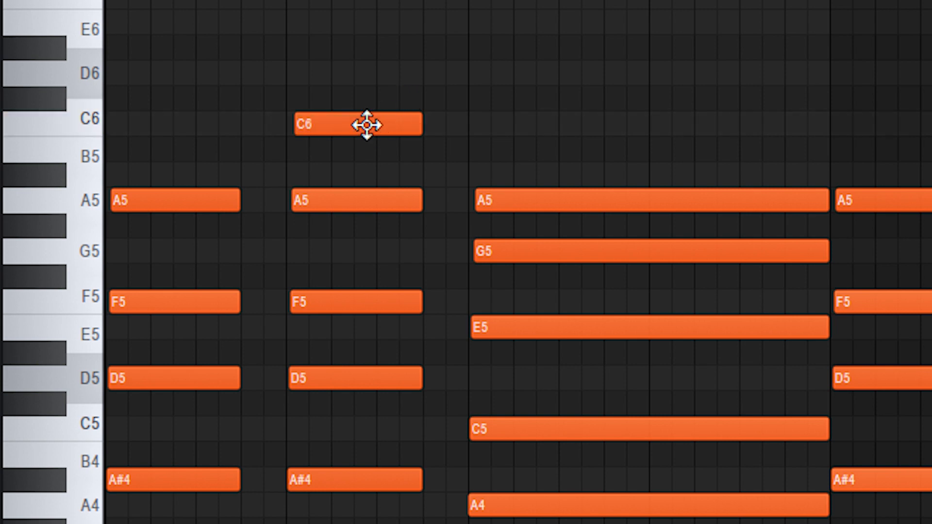
{"action": "left_click_drag", "start_coordinate": [410, 121], "coordinate": [439, 488]}
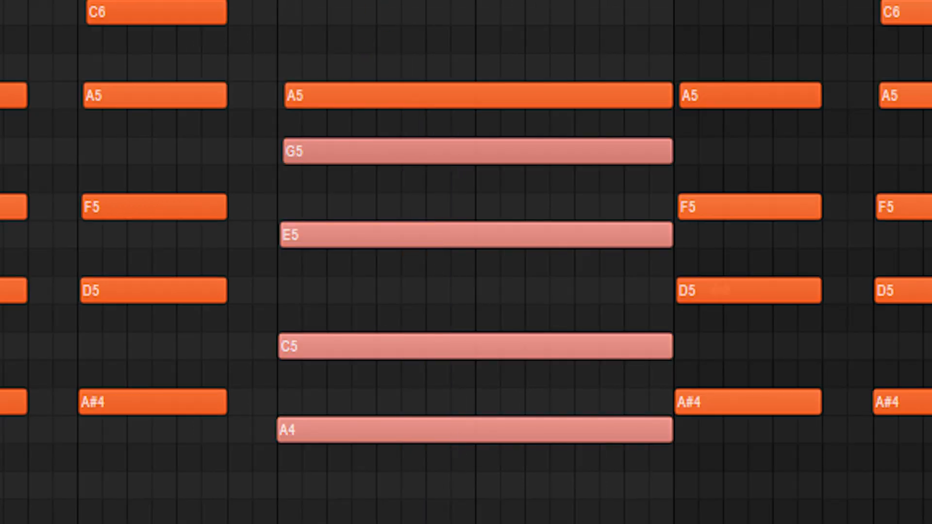
{"action": "left_click_drag", "start_coordinate": [387, 9], "coordinate": [429, 515]}
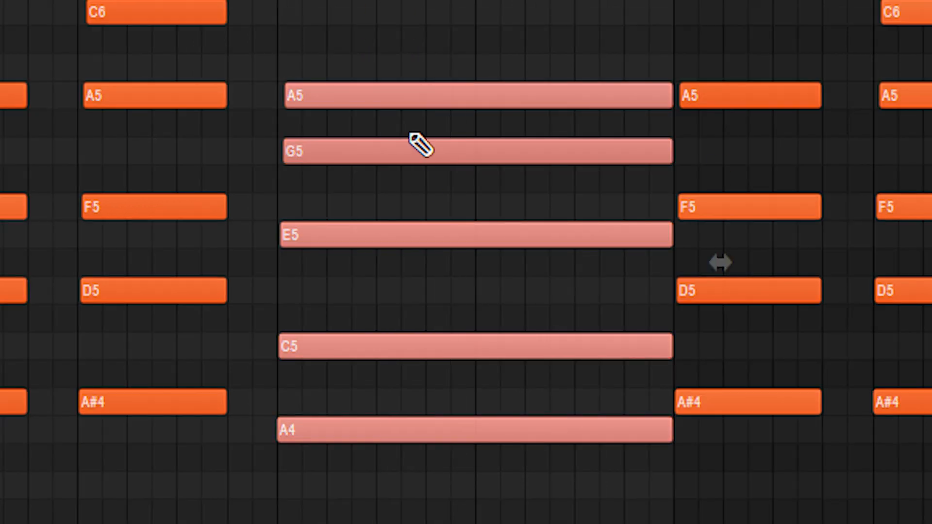
{"action": "key", "text": "ctrl+d"}
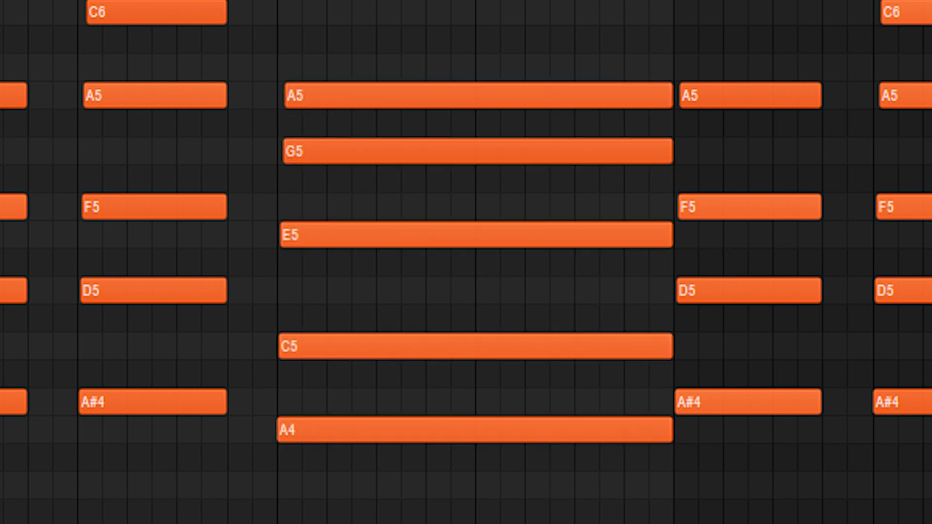
{"action": "left_click", "coordinate": [342, 510]}
{"action": "mouse_move", "coordinate": [321, 246]}
{"action": "left_mouse_down"}
{"action": "mouse_move", "coordinate": [366, 493]}
{"action": "mouse_move", "coordinate": [395, 523]}
{"action": "left_mouse_up"}
{"action": "key", "text": "ctrl+d"}
{"action": "left_click_drag", "start_coordinate": [340, 92], "coordinate": [352, 522]}
{"action": "key", "text": "ctrl+d"}
{"action": "mouse_move", "coordinate": [306, 116]}
{"action": "left_mouse_down"}
{"action": "mouse_move", "coordinate": [306, 83]}
{"action": "mouse_move", "coordinate": [311, 123]}
{"action": "left_mouse_up"}
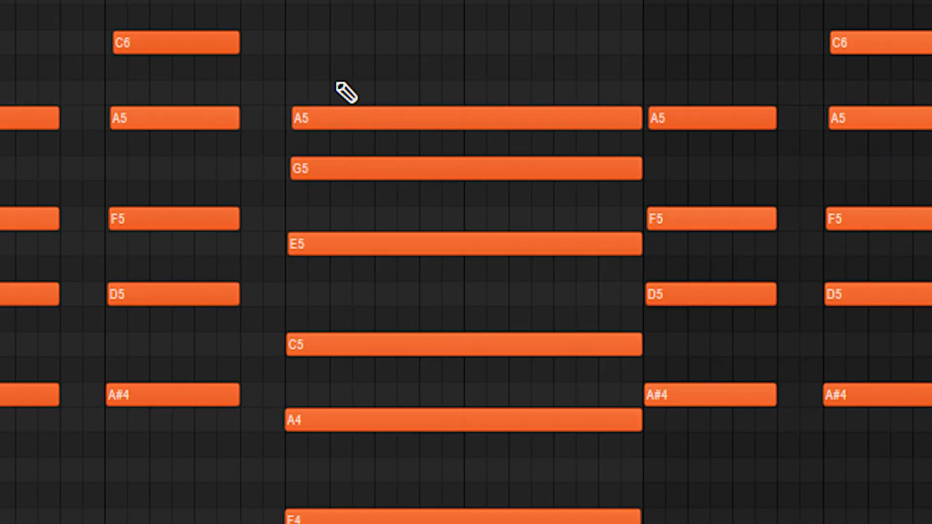
Move the F4 note under the bar 3 chord down one octave to F3.
{"action": "left_click_drag", "start_coordinate": [324, 80], "coordinate": [324, 146]}
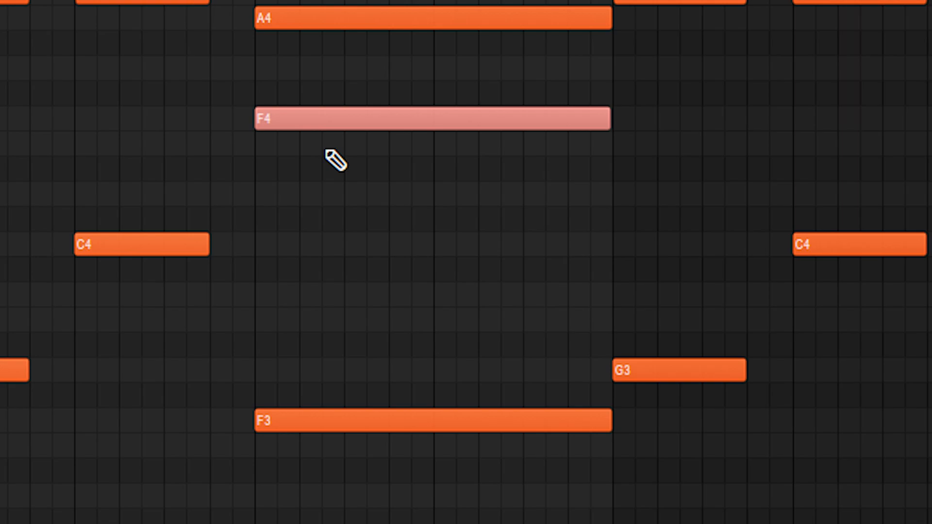
{"action": "key", "text": "ctrl+Down"}
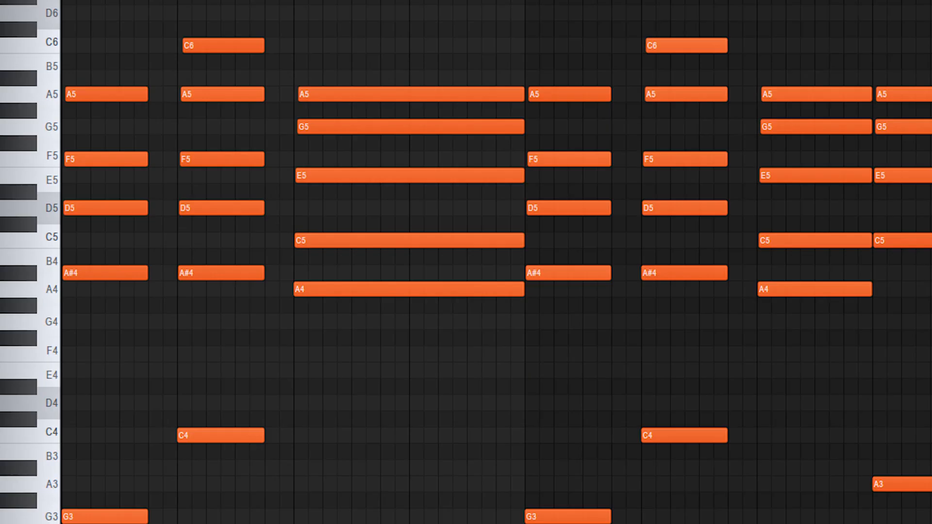
Compare the chords of the first four bars with those in bars 5 to 8.
{"action": "left_click_drag", "start_coordinate": [449, 522], "coordinate": [111, 35]}
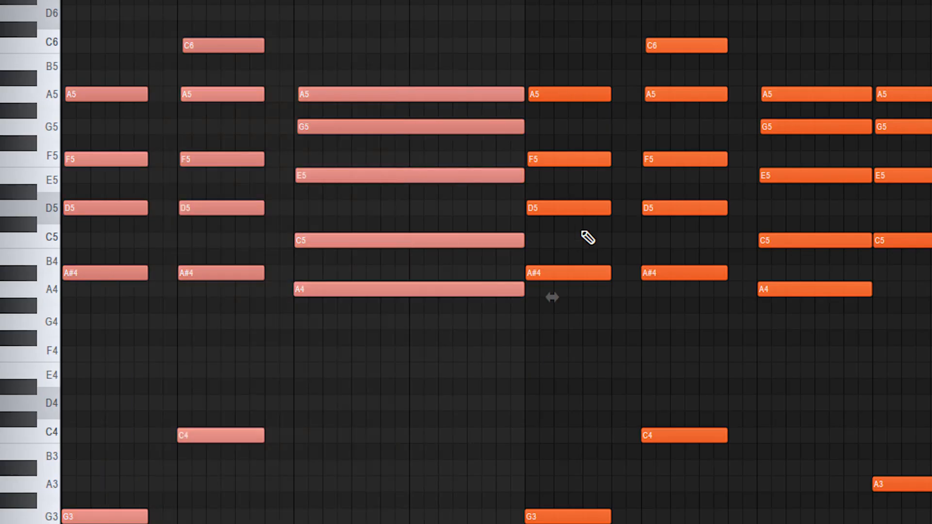
{"action": "left_click_drag", "start_coordinate": [604, 45], "coordinate": [713, 417]}
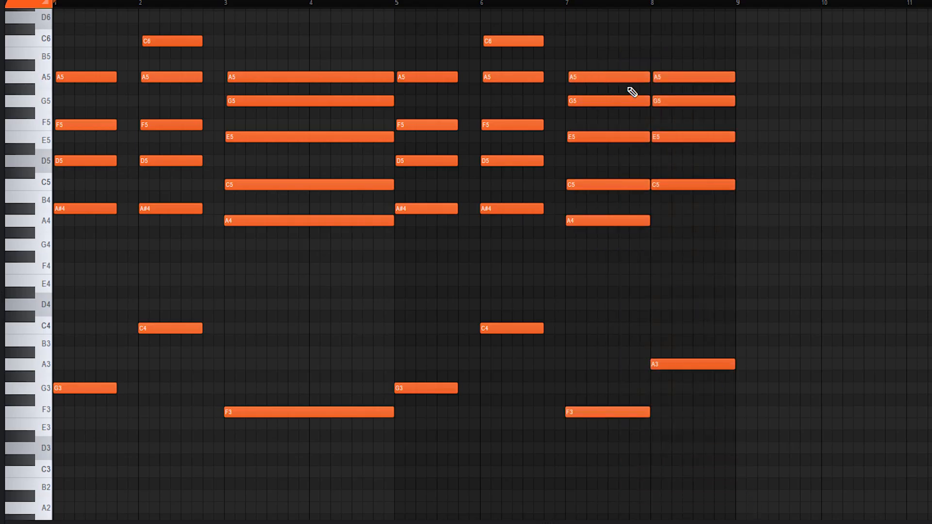
{"action": "scroll", "coordinate": [679, 283], "scroll_direction": "up", "scroll_amount": 1}
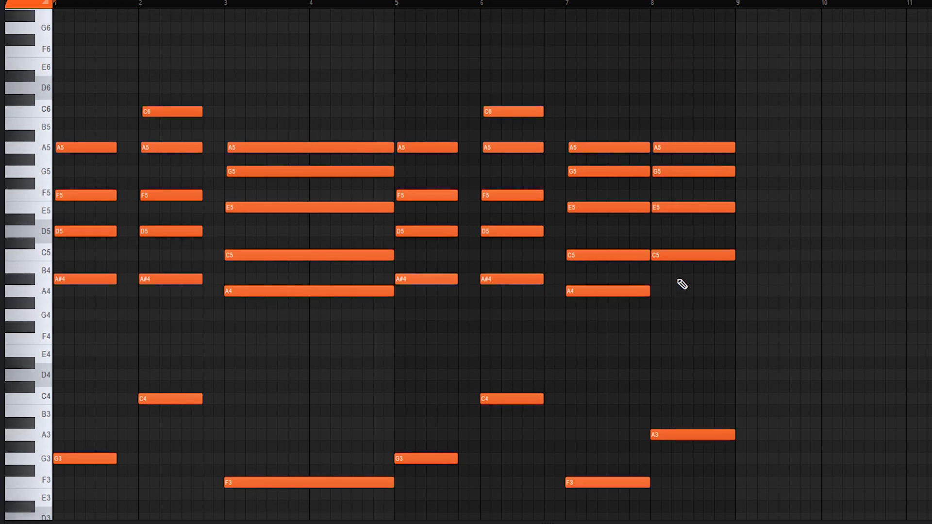
{"action": "scroll", "coordinate": [708, 275], "scroll_direction": "down", "scroll_amount": 1}
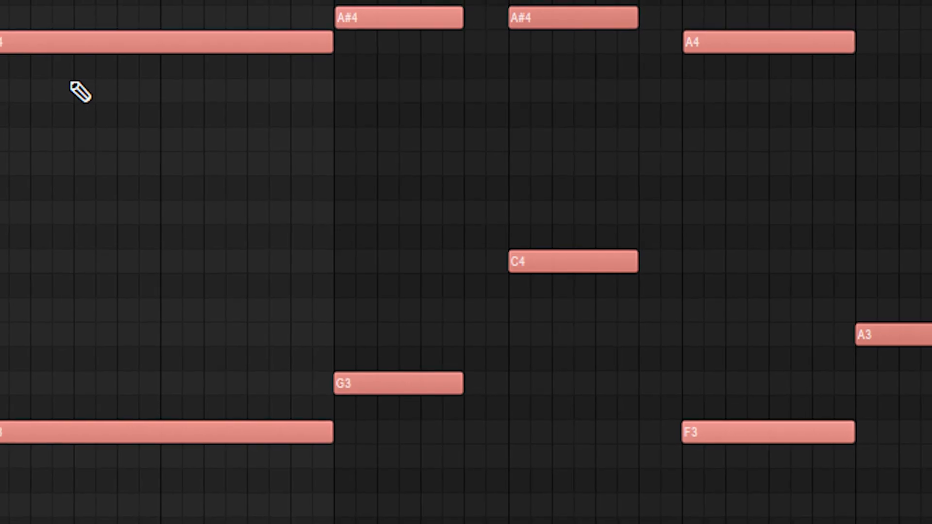
Open the strumizer for the selected chord notes, dismiss it, and open the randomizer.
{"action": "key", "text": "alt+s"}
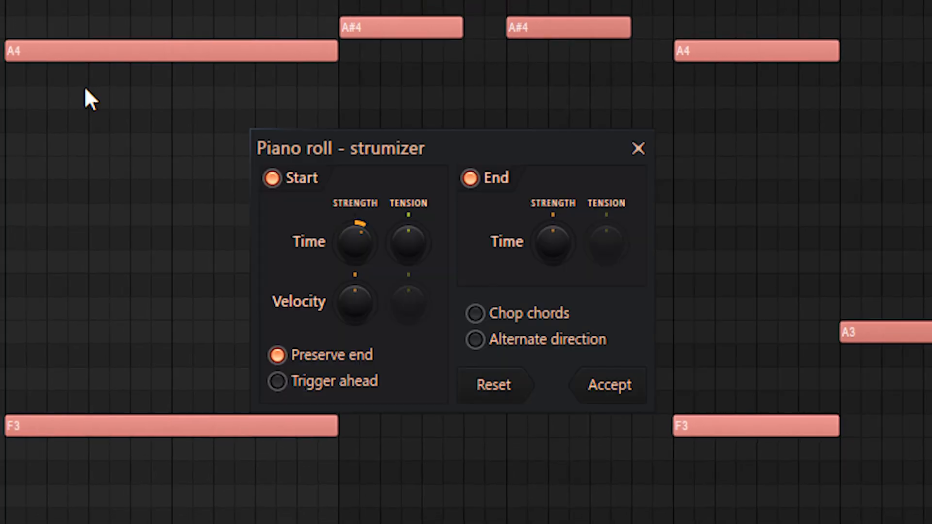
{"action": "key", "text": "Escape"}
{"action": "key", "text": "alt+r"}
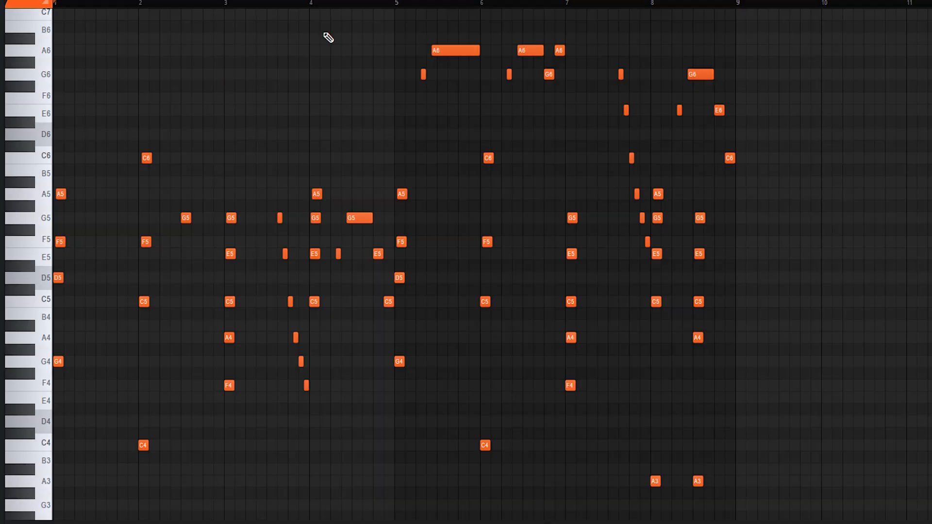
Open the Kontakt channel's Evolution Hollowbody Blues guitar and display its list of presets.
{"action": "key", "text": "F6"}
{"action": "left_click", "coordinate": [286, 83]}
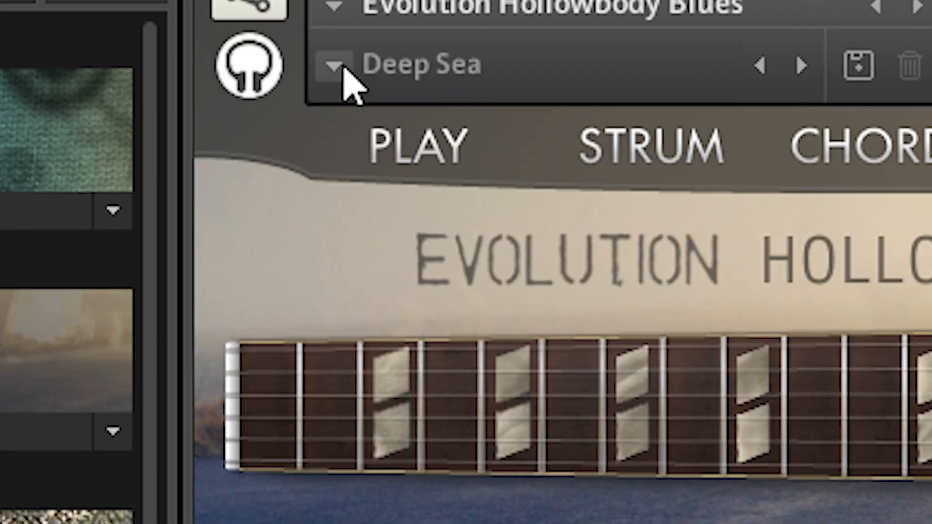
{"action": "left_click", "coordinate": [340, 68]}
{"action": "mouse_move", "coordinate": [413, 105]}
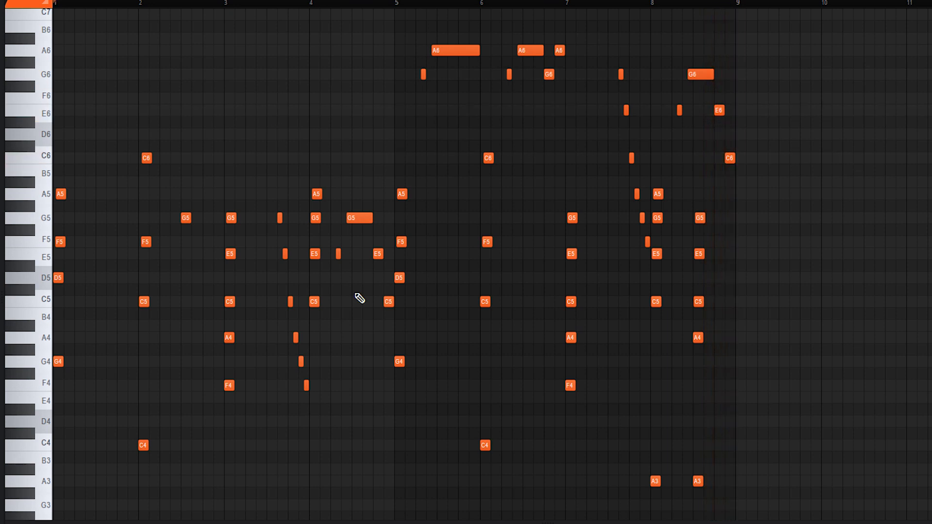
Examine the guitar part's chords and fill notes across the Kontakt piano roll.
{"action": "scroll", "coordinate": [195, 303], "scroll_direction": "down", "scroll_amount": 2}
{"action": "scroll", "coordinate": [317, 422], "scroll_direction": "up", "scroll_amount": 2}
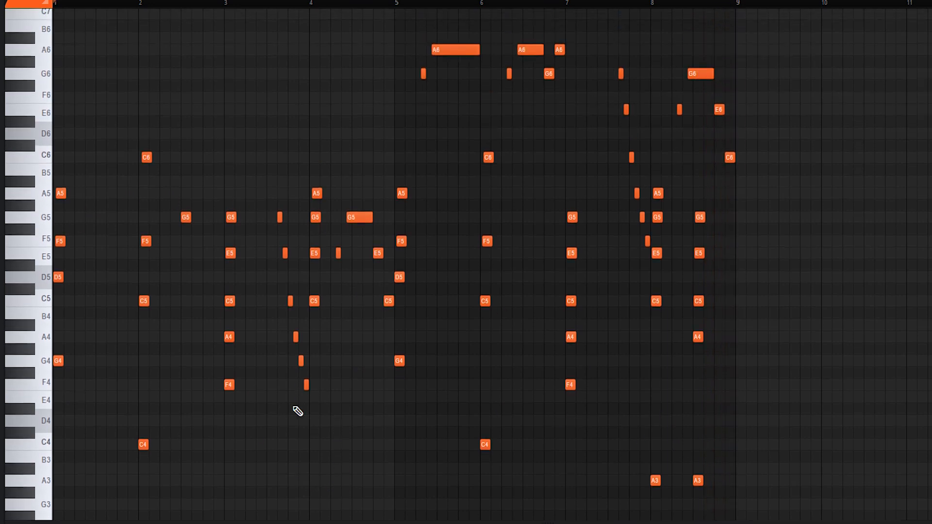
{"action": "key", "text": "F6"}
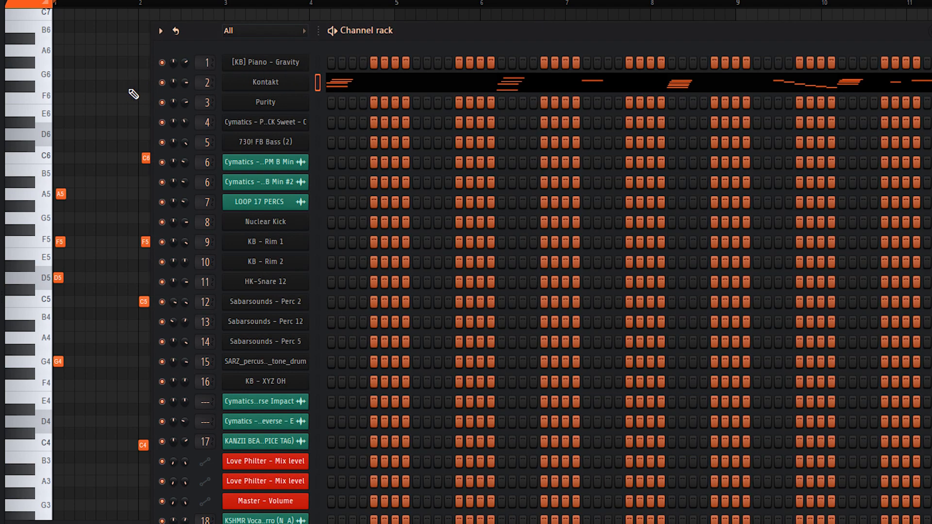
{"action": "key", "text": "F6"}
{"action": "scroll", "coordinate": [316, 286], "scroll_direction": "down", "scroll_amount": 3}
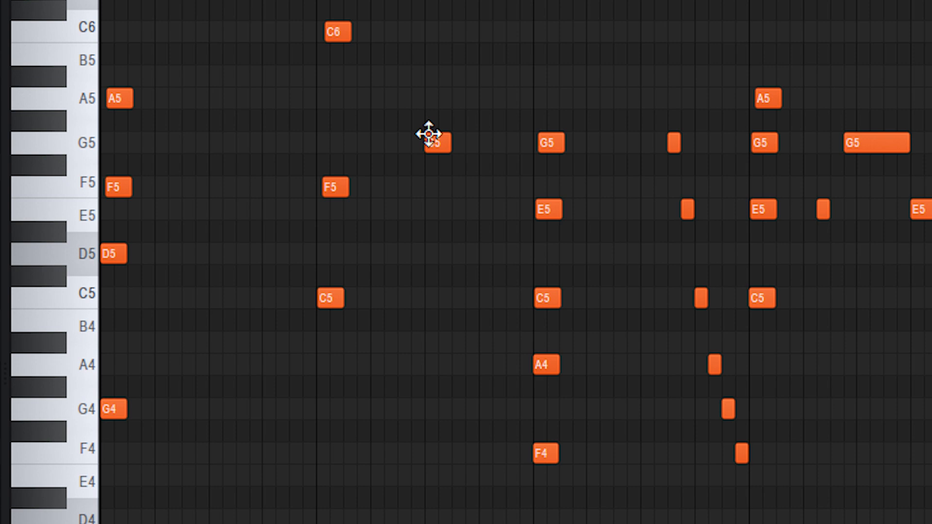
{"action": "left_click_drag", "start_coordinate": [433, 523], "coordinate": [100, 3]}
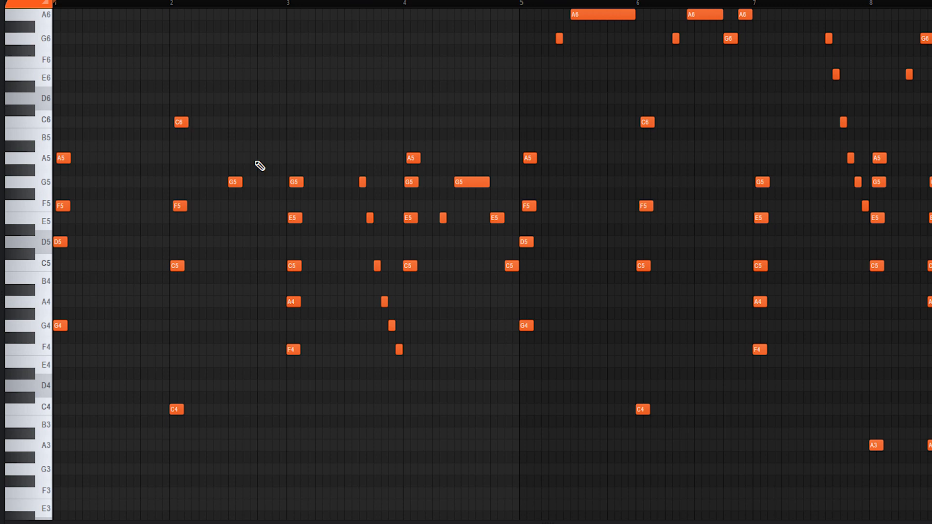
{"action": "scroll", "coordinate": [260, 166], "scroll_direction": "up", "scroll_amount": 3}
{"action": "scroll", "coordinate": [331, 191], "scroll_direction": "down", "scroll_amount": 3}
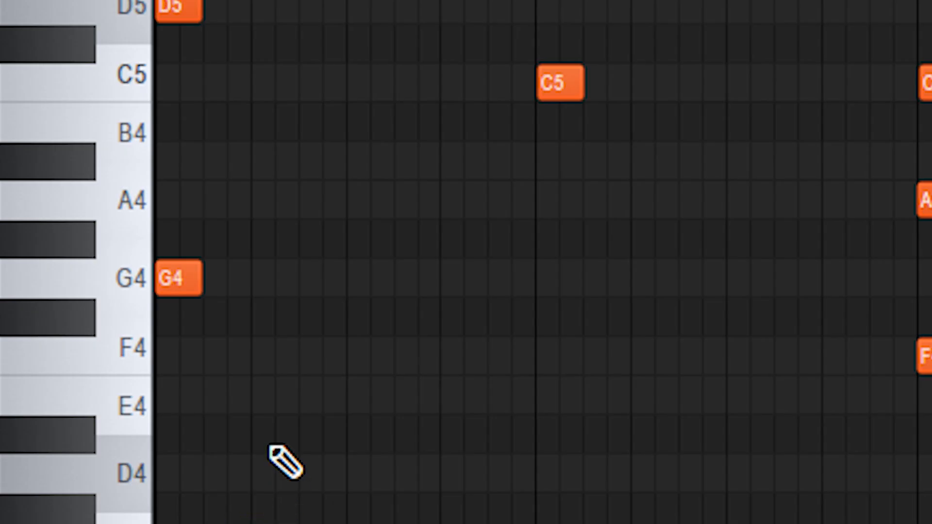
Stack the D minor scale notes from D4 up to F5 just after the first guitar chord in bar 1.
{"action": "left_click_drag", "start_coordinate": [93, 422], "coordinate": [84, 423]}
{"action": "left_click", "coordinate": [85, 397]}
{"action": "left_click", "coordinate": [257, 357]}
{"action": "left_click", "coordinate": [231, 89]}
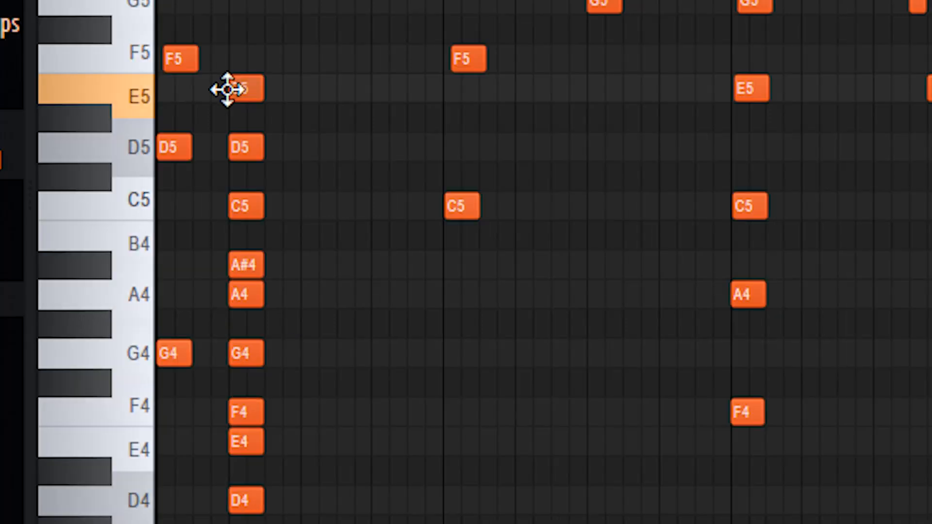
{"action": "left_click", "coordinate": [231, 59]}
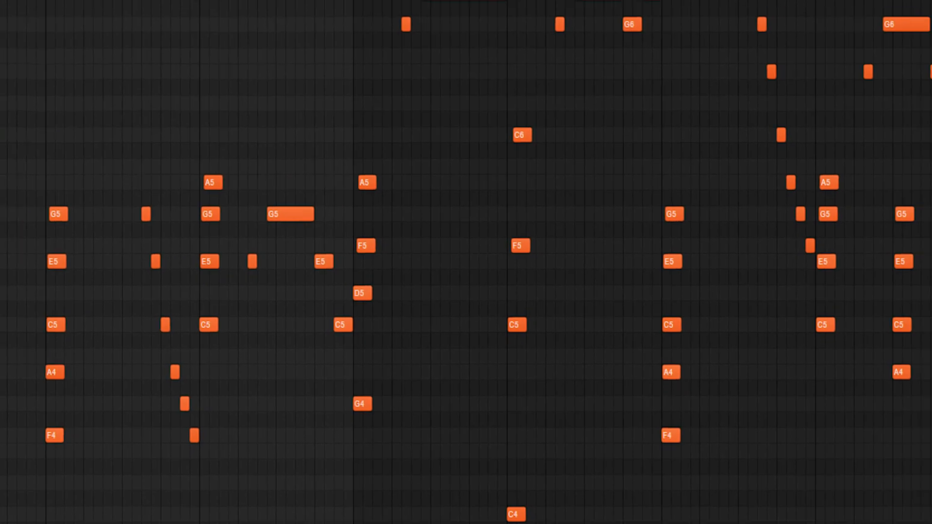
Examine the opening guitar chords, then the bar 4 chord and the single-note fills around it, stopping playback.
{"action": "mouse_move", "coordinate": [52, 127]}
{"action": "left_mouse_down"}
{"action": "mouse_move", "coordinate": [104, 491]}
{"action": "mouse_move", "coordinate": [234, 394]}
{"action": "mouse_move", "coordinate": [317, 455]}
{"action": "left_mouse_up"}
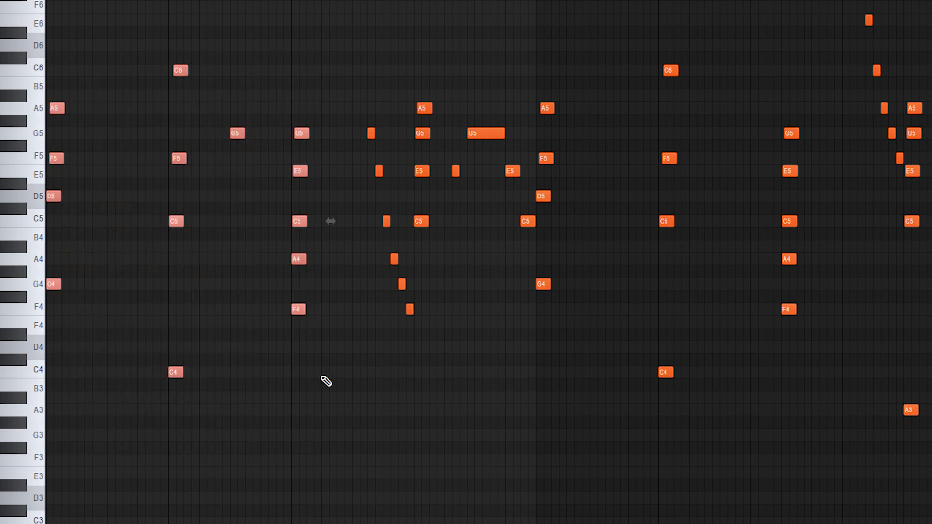
{"action": "scroll", "coordinate": [336, 384], "scroll_direction": "up", "scroll_amount": 3}
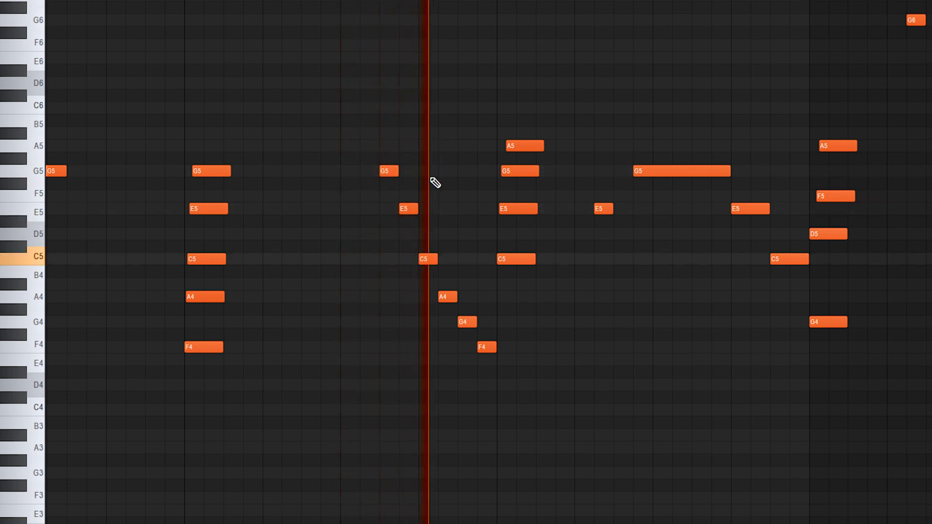
{"action": "key", "text": "space"}
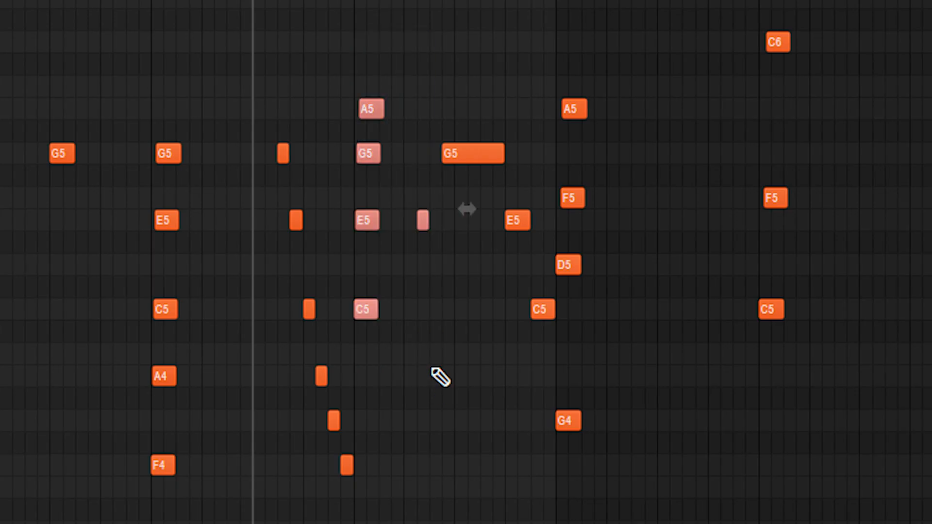
{"action": "left_click", "coordinate": [432, 369], "text": "ctrl"}
{"action": "scroll", "coordinate": [431, 369], "scroll_direction": "up", "scroll_amount": 2}
{"action": "left_click_drag", "start_coordinate": [396, 33], "coordinate": [587, 398]}
{"action": "scroll", "coordinate": [443, 305], "scroll_direction": "down", "scroll_amount": 3}
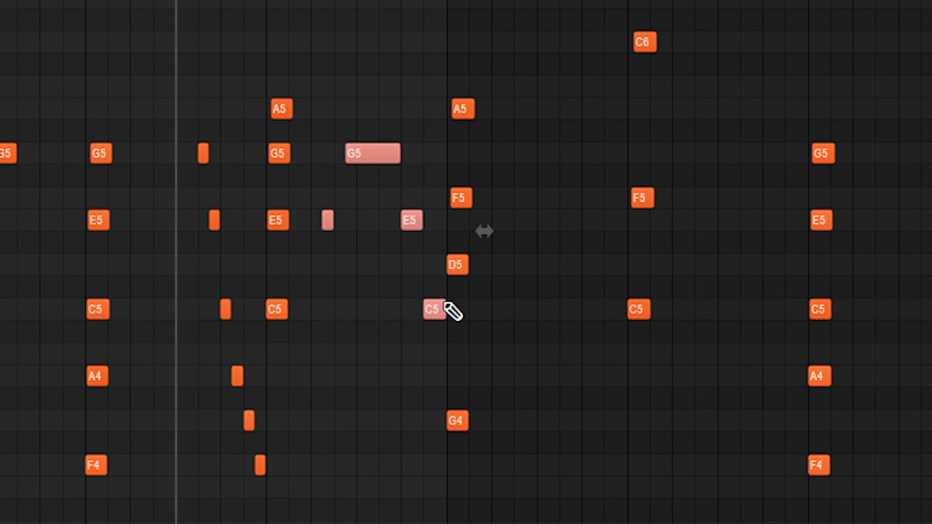
{"action": "left_click_drag", "start_coordinate": [209, 11], "coordinate": [396, 523]}
{"action": "left_click_drag", "start_coordinate": [410, 1], "coordinate": [721, 523]}
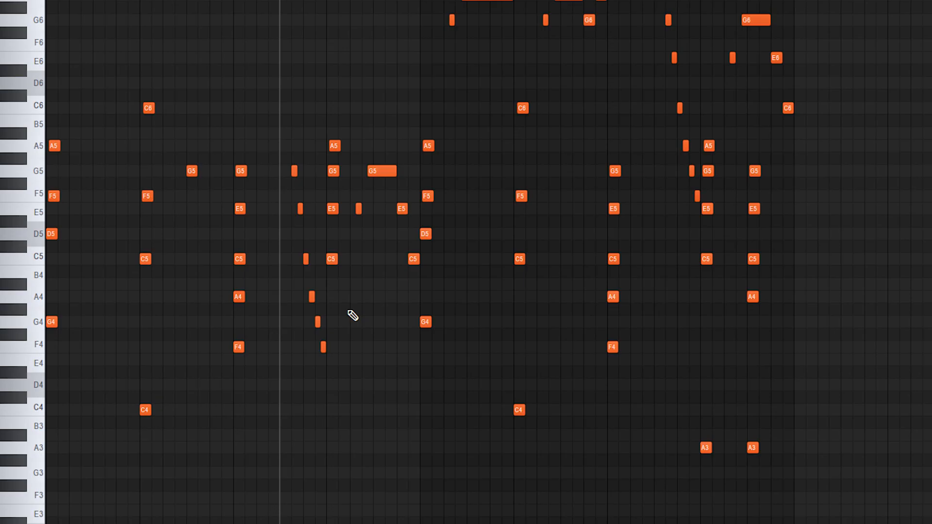
Play the guitar part and examine its second half, including the high fill notes and the descending single-note runs.
{"action": "scroll", "coordinate": [352, 316], "scroll_direction": "up", "scroll_amount": 3}
{"action": "key", "text": "space"}
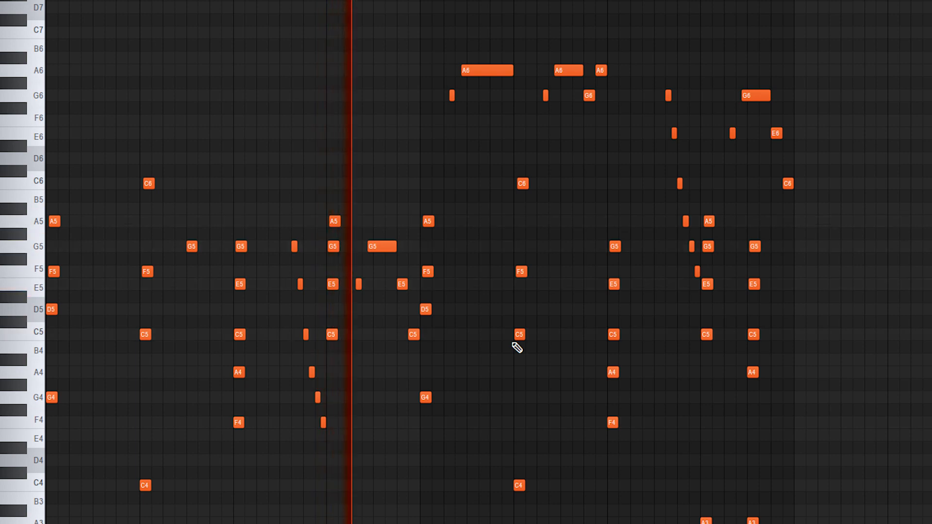
{"action": "key", "text": "space"}
{"action": "scroll", "coordinate": [570, 416], "scroll_direction": "down", "scroll_amount": 4}
{"action": "left_click_drag", "start_coordinate": [853, 464], "coordinate": [449, 1]}
{"action": "scroll", "coordinate": [426, 375], "scroll_direction": "down", "scroll_amount": 3}
{"action": "left_click_drag", "start_coordinate": [388, 416], "coordinate": [127, 73]}
{"action": "left_click_drag", "start_coordinate": [847, 451], "coordinate": [418, 1]}
{"action": "scroll", "coordinate": [503, 219], "scroll_direction": "up", "scroll_amount": 4}
{"action": "scroll", "coordinate": [587, 221], "scroll_direction": "down", "scroll_amount": 3}
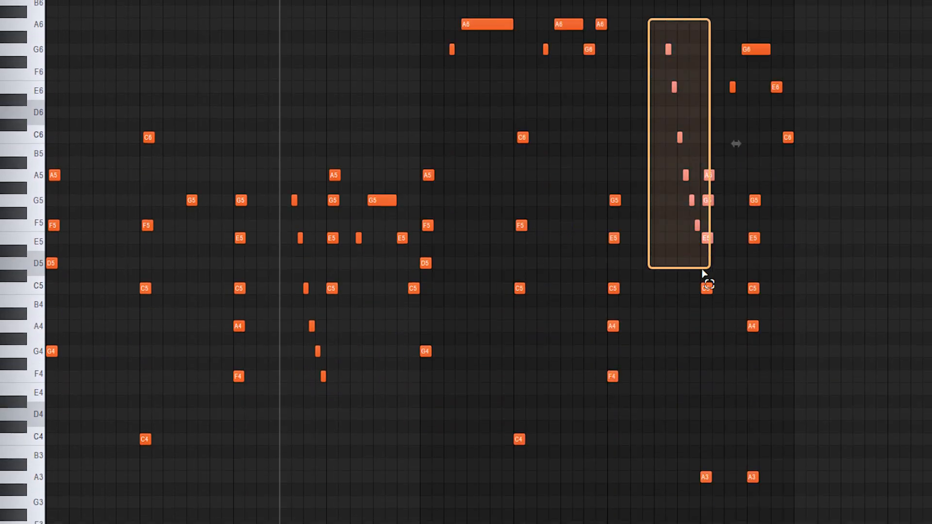
{"action": "left_click_drag", "start_coordinate": [298, 278], "coordinate": [335, 397]}
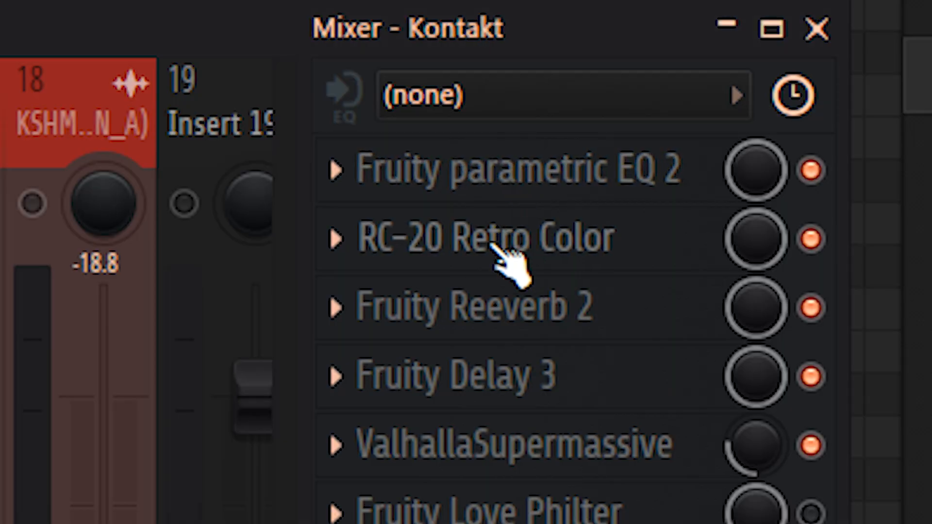
Inspect the RC-20 Retro Color, Fruity Reeverb 2 and Fruity Delay 3 effects on the Kontakt mixer track.
{"action": "left_click", "coordinate": [494, 246]}
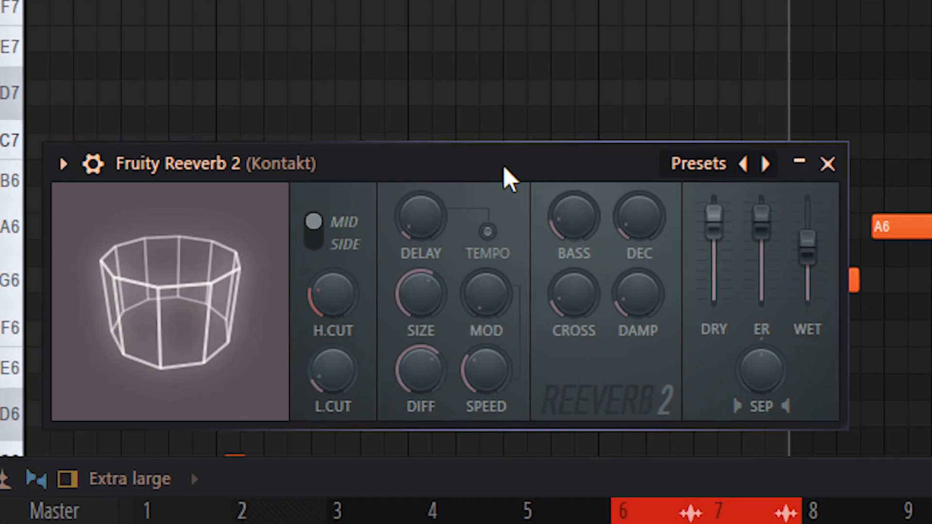
{"action": "left_click", "coordinate": [734, 147]}
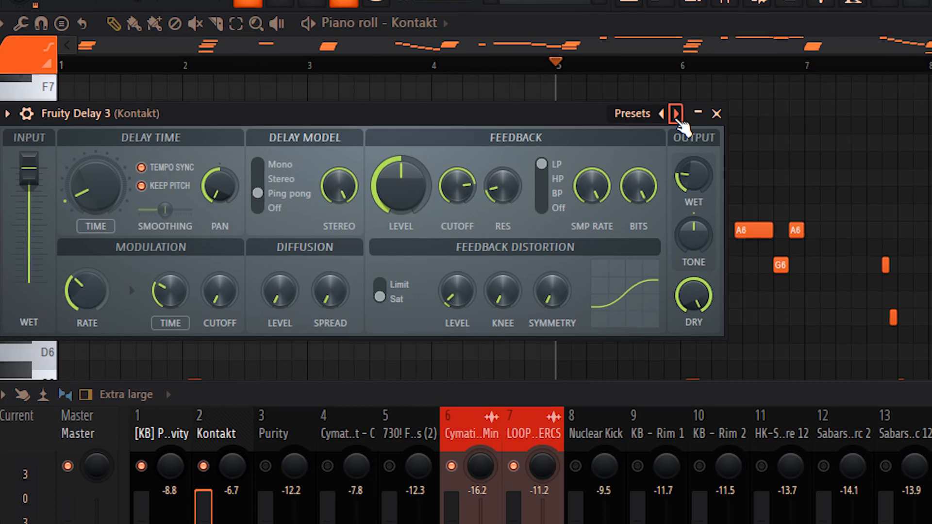
{"action": "left_click", "coordinate": [677, 115]}
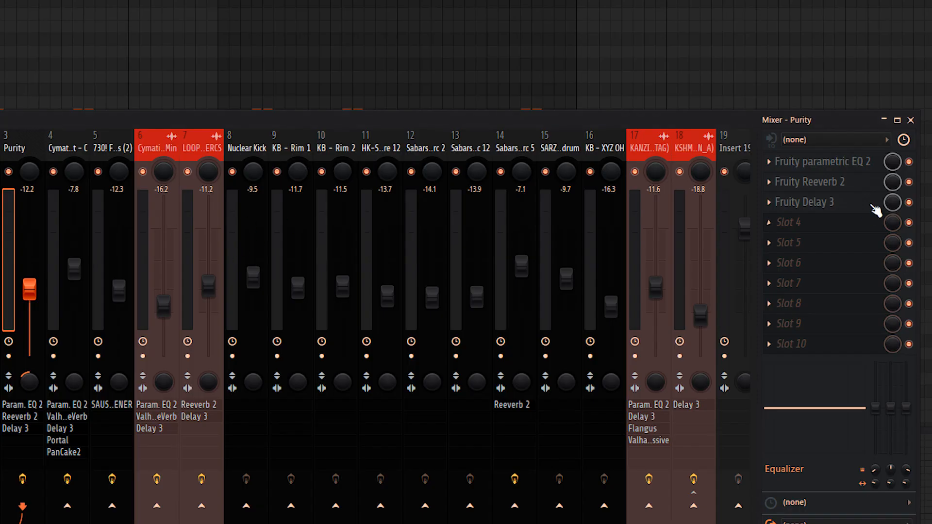
Inspect Purity's Fruity parametric EQ 2, then the ValhallaVintageVerb and PanCake2 effects on the Cymatics pluck.
{"action": "left_click", "coordinate": [829, 167]}
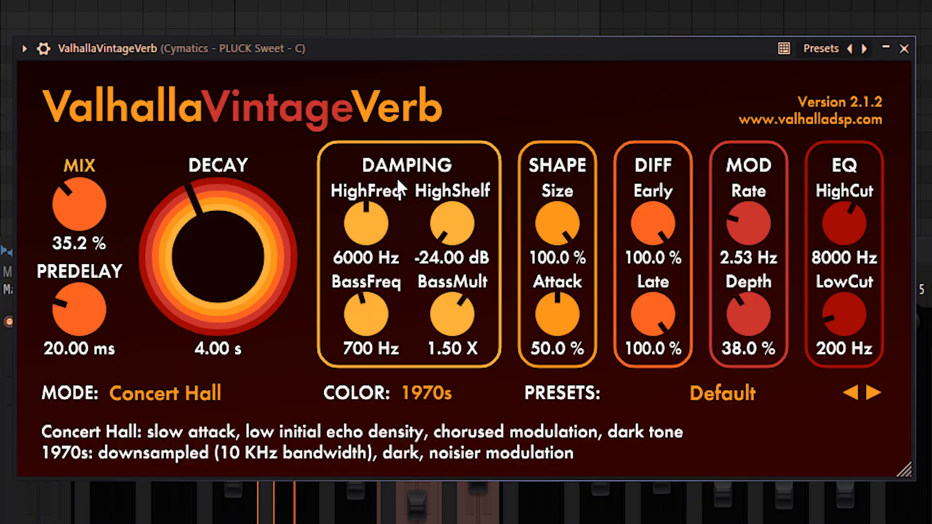
{"action": "mouse_move", "coordinate": [73, 201]}
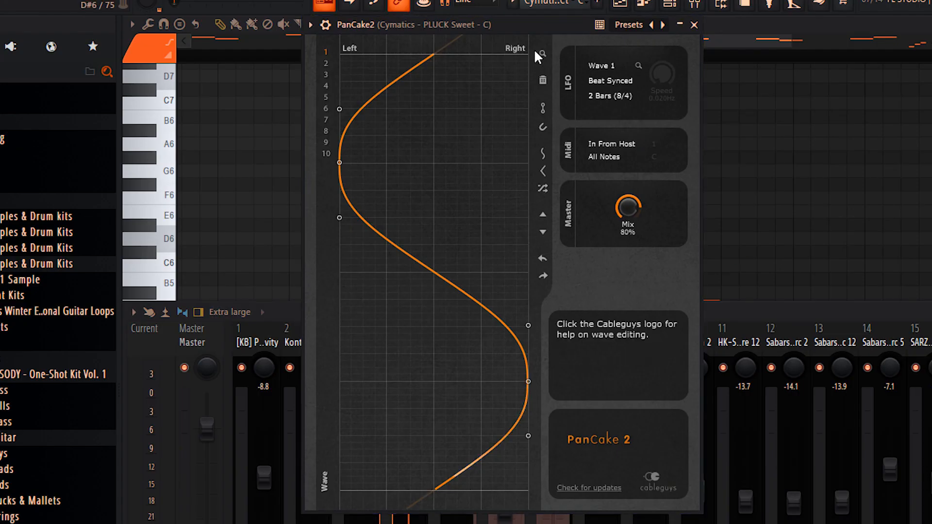
{"action": "left_click_drag", "start_coordinate": [525, 20], "coordinate": [540, 98]}
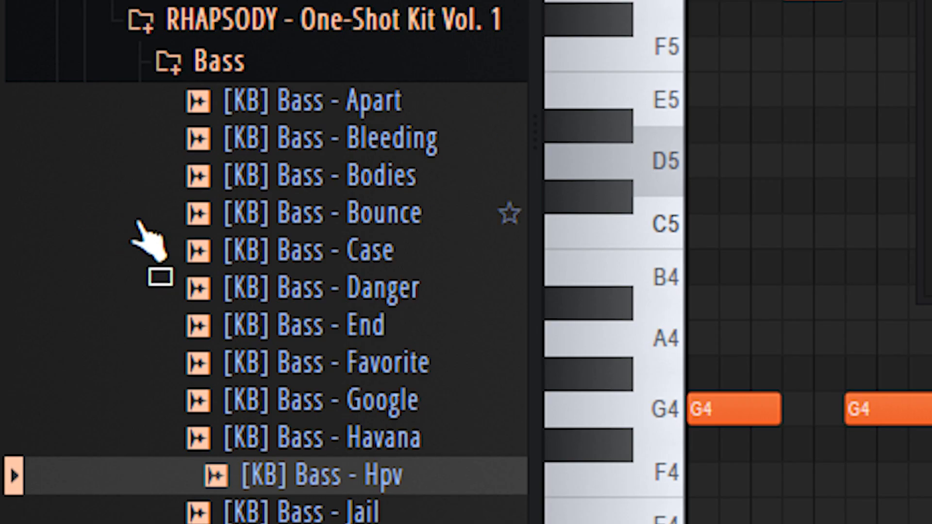
Inspect the [KB] Bass - Hpv sample and its envelope settings, then play its bass line in the piano roll.
{"action": "scroll", "coordinate": [142, 249], "scroll_direction": "down", "scroll_amount": 4}
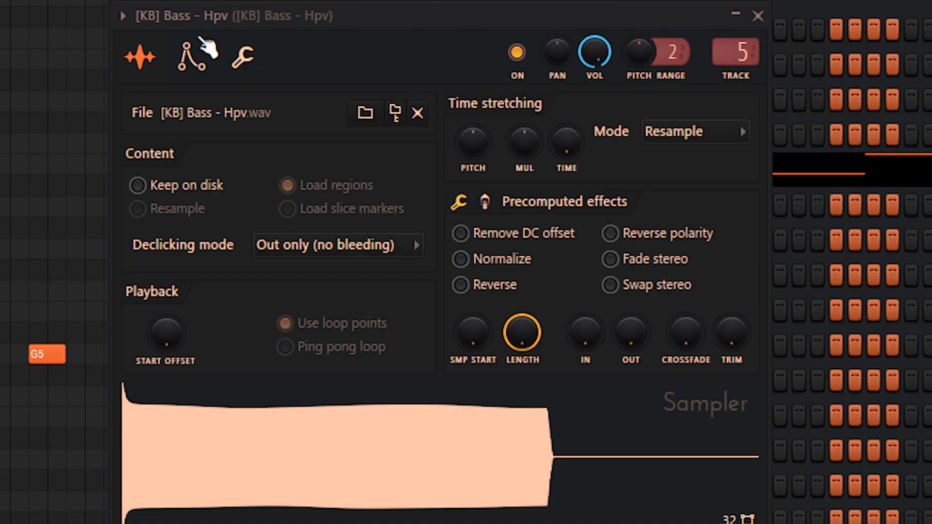
{"action": "left_click", "coordinate": [198, 63]}
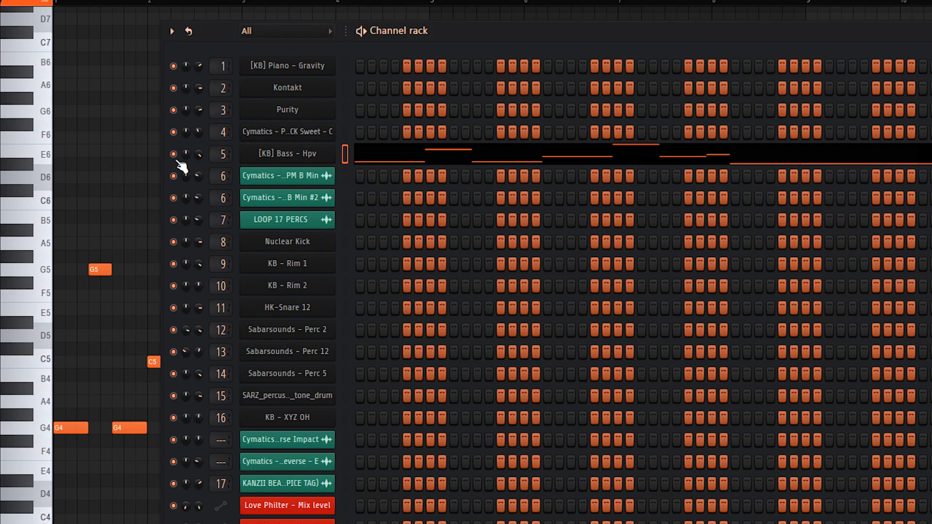
{"action": "key", "text": "F6"}
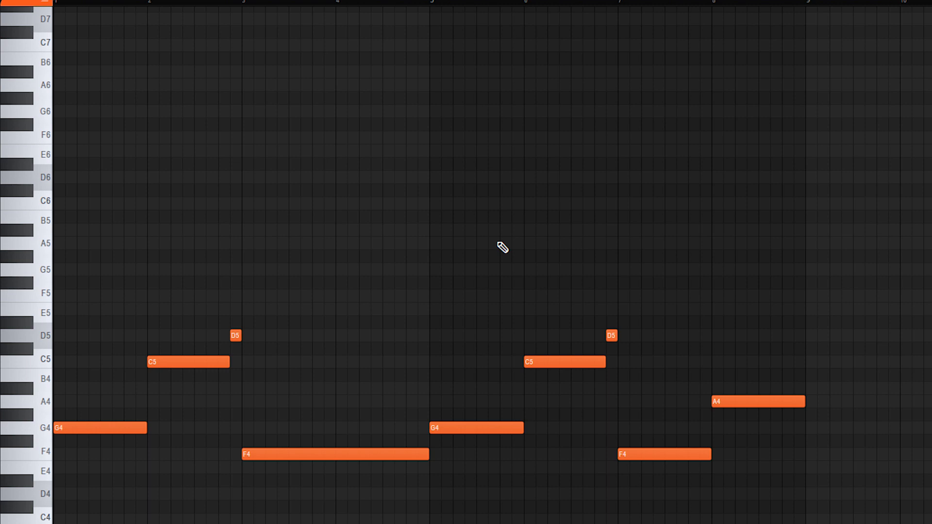
{"action": "key", "text": "space"}
{"action": "scroll", "coordinate": [485, 412], "scroll_direction": "down", "scroll_amount": 4}
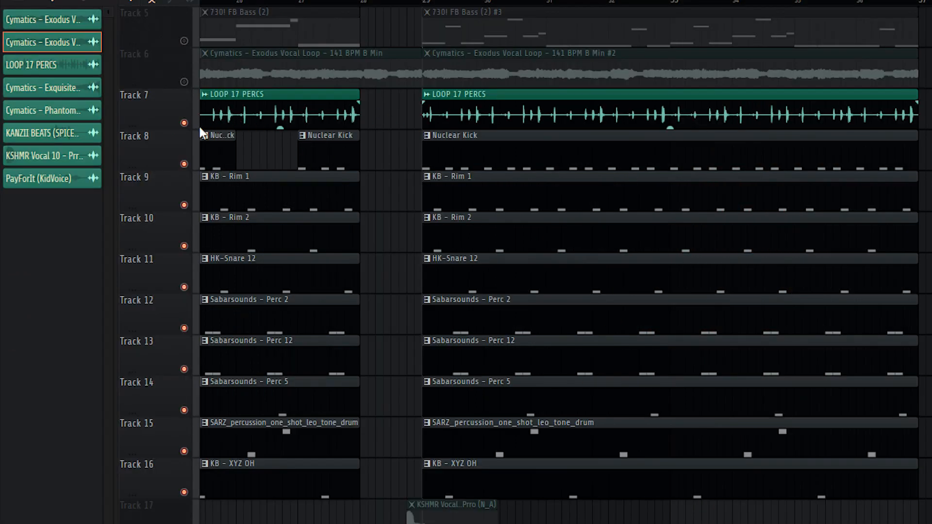
Solo the LOOP 17 PERCS playlist track, then unmute the Nuclear Kick track and view its note pattern.
{"action": "right_click", "coordinate": [184, 123]}
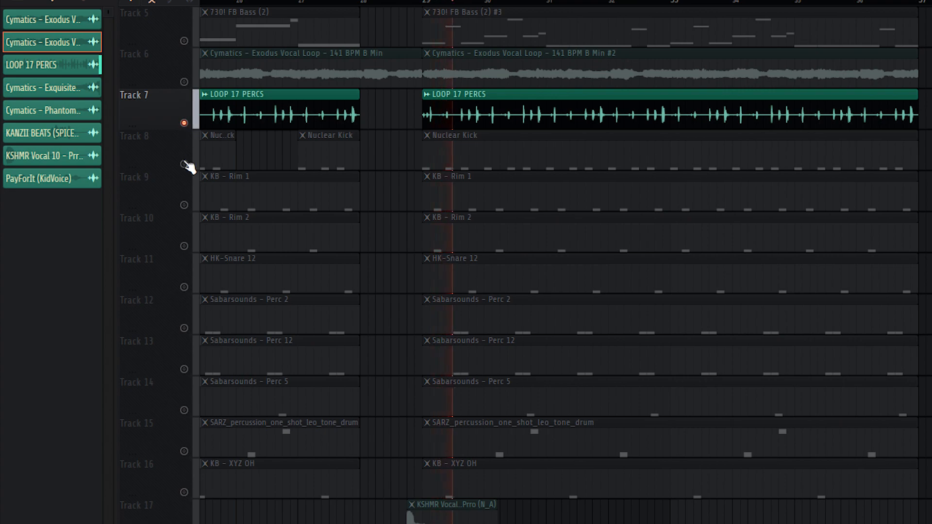
{"action": "left_click", "coordinate": [185, 164]}
{"action": "double_click", "coordinate": [453, 162]}
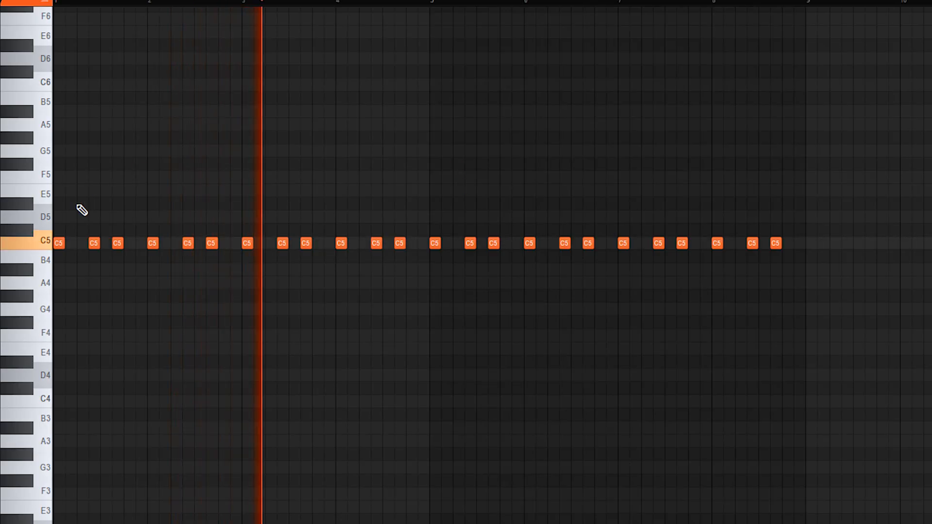
{"action": "key", "text": "Escape"}
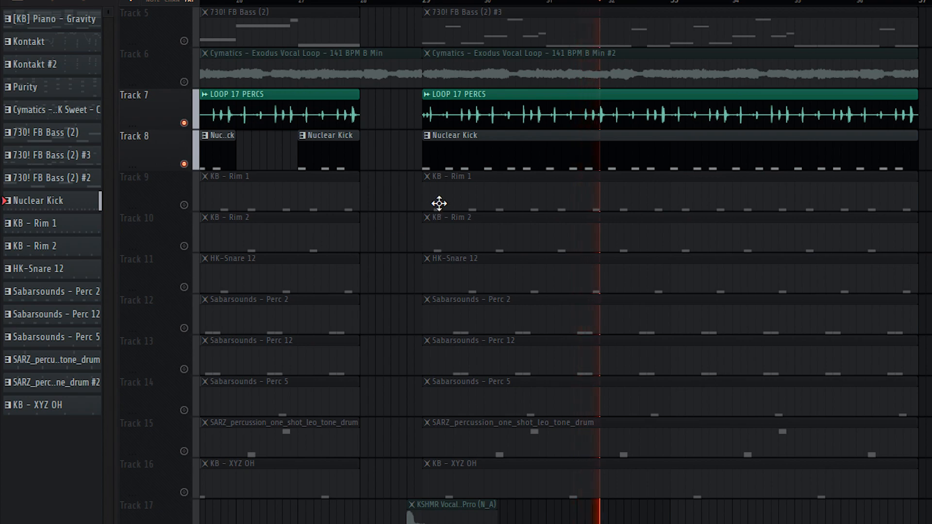
Unmute the KB - Rim 1 and KB - Rim 2 tracks one at a time, viewing each rim's note pattern.
{"action": "left_click", "coordinate": [184, 205]}
{"action": "double_click", "coordinate": [436, 196]}
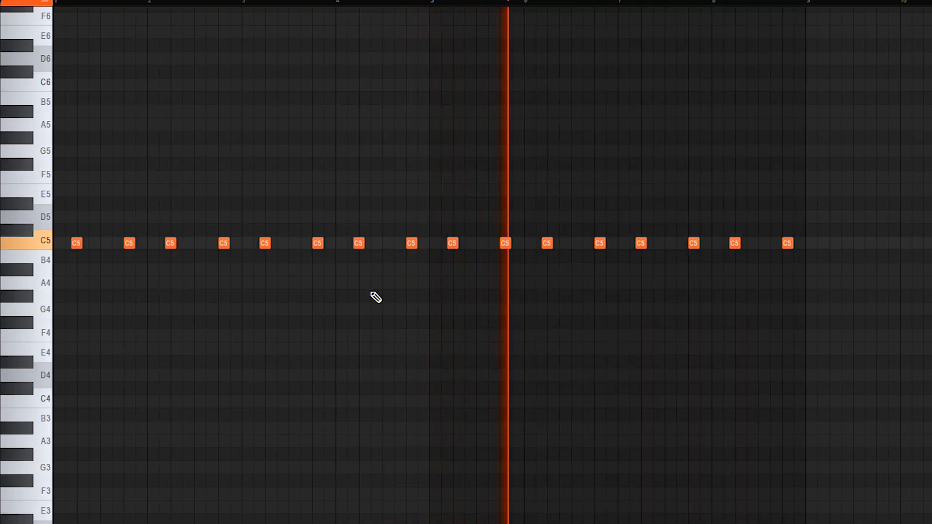
{"action": "key", "text": "Escape"}
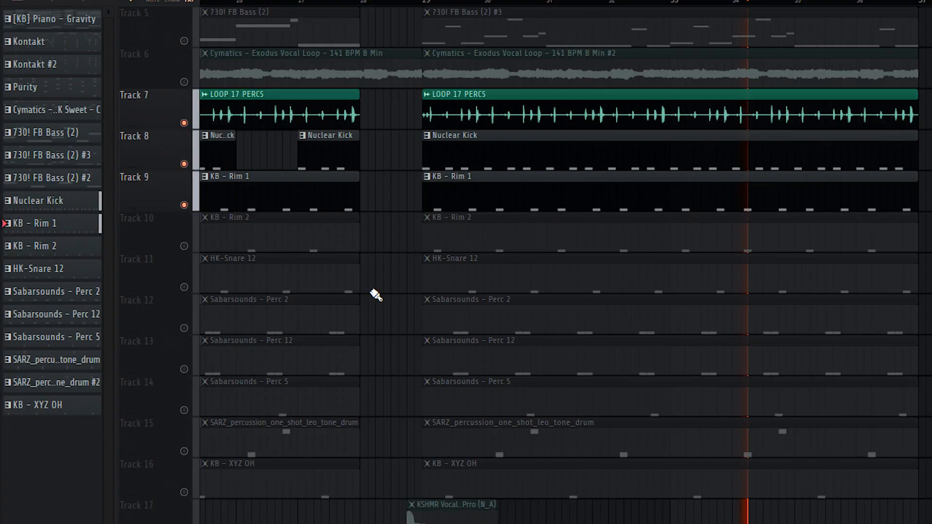
{"action": "left_click", "coordinate": [185, 246]}
{"action": "double_click", "coordinate": [444, 242]}
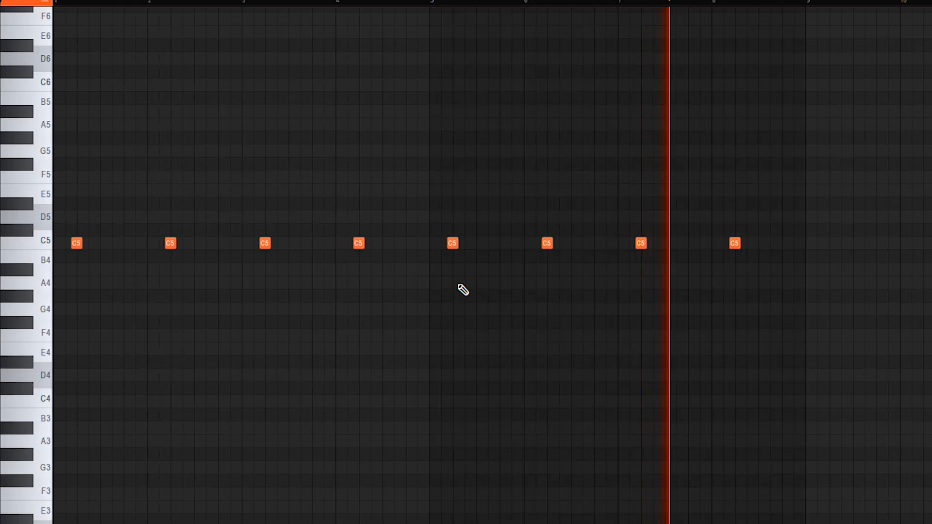
{"action": "key", "text": "Escape"}
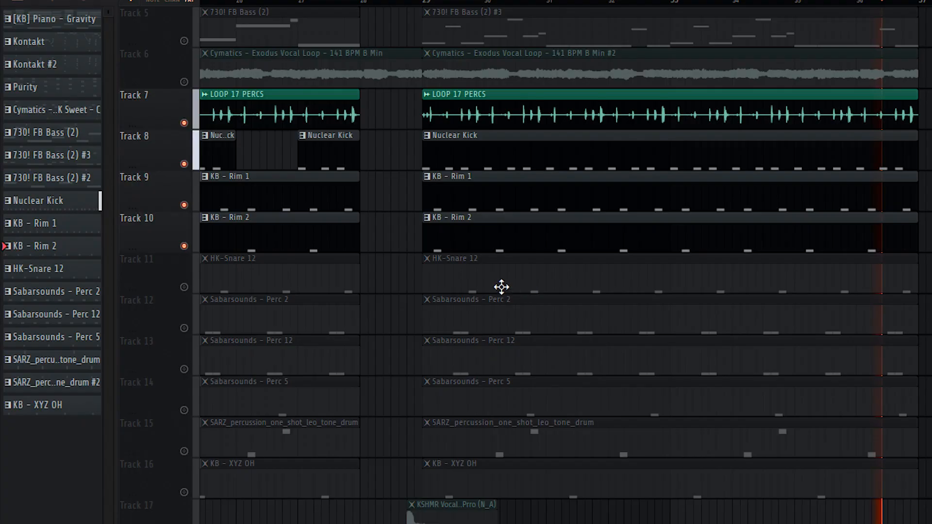
Unmute the HK-Snare 12 track and view the snare's note pattern.
{"action": "left_click", "coordinate": [185, 287]}
{"action": "double_click", "coordinate": [495, 264]}
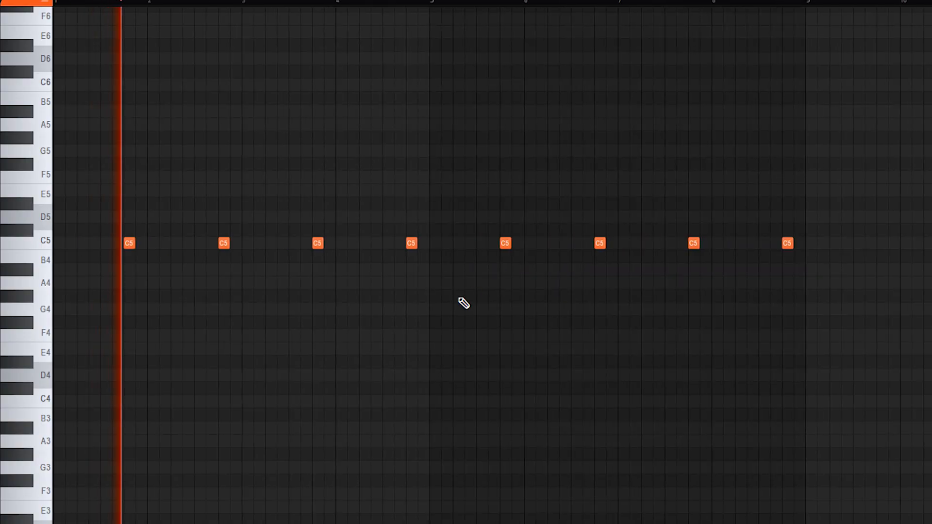
{"action": "key", "text": "F7"}
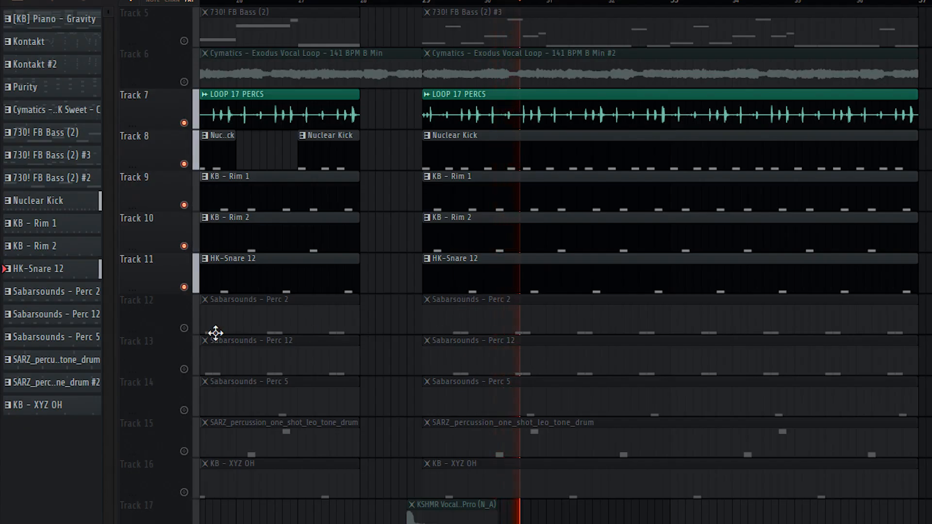
Unmute the Sabarsounds Perc 2, Perc 12 and Perc 5 tracks in turn, viewing each percussion's note pattern.
{"action": "left_click", "coordinate": [185, 328]}
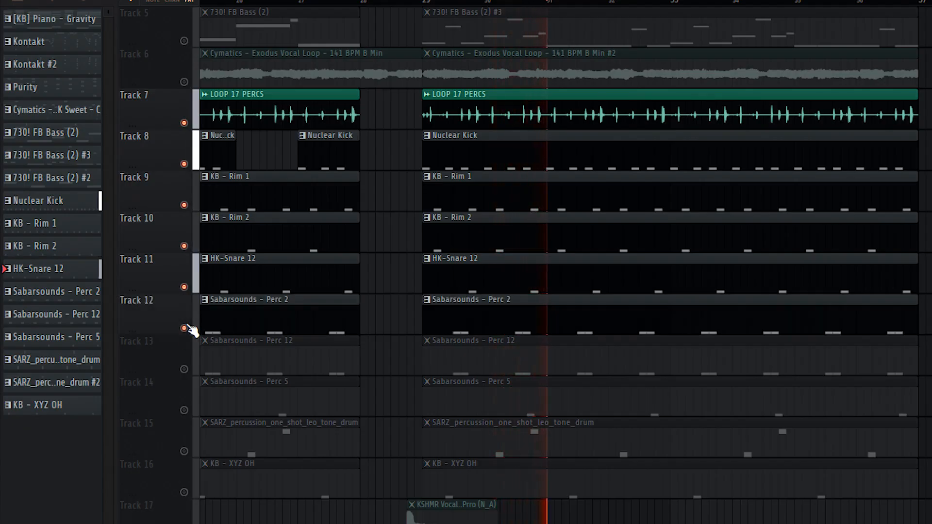
{"action": "double_click", "coordinate": [475, 329]}
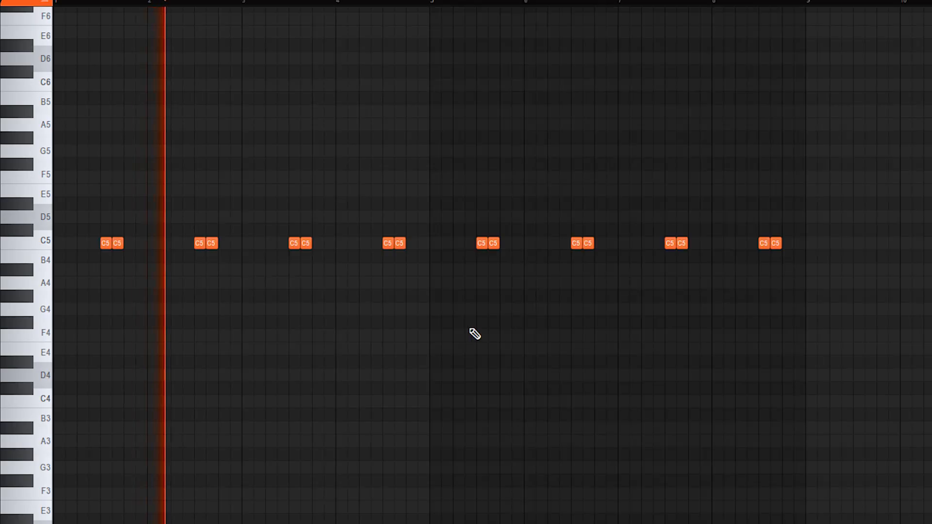
{"action": "key", "text": "F7"}
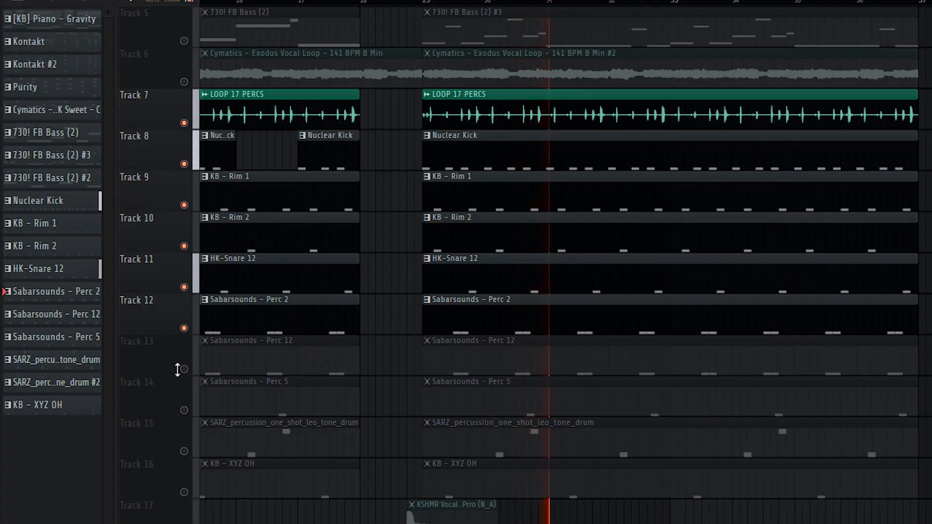
{"action": "left_click", "coordinate": [184, 370]}
{"action": "double_click", "coordinate": [500, 362]}
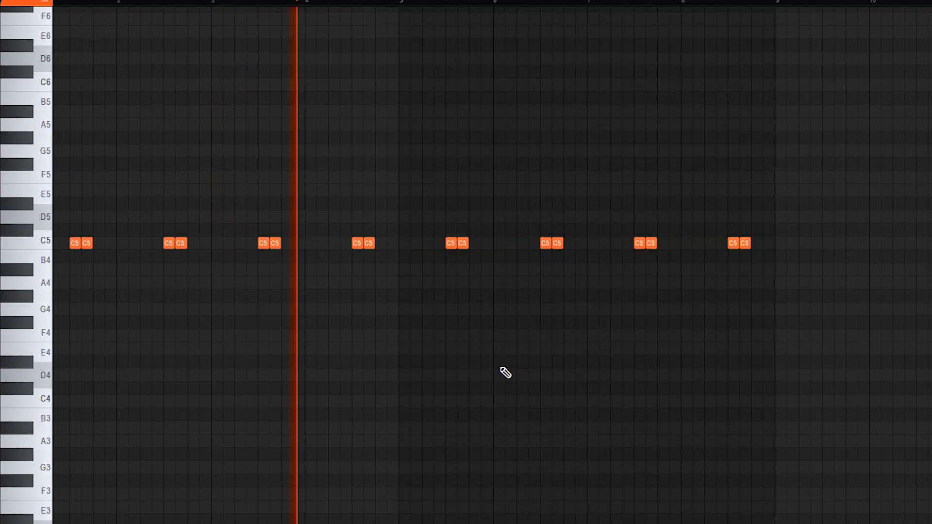
{"action": "key", "text": "F7"}
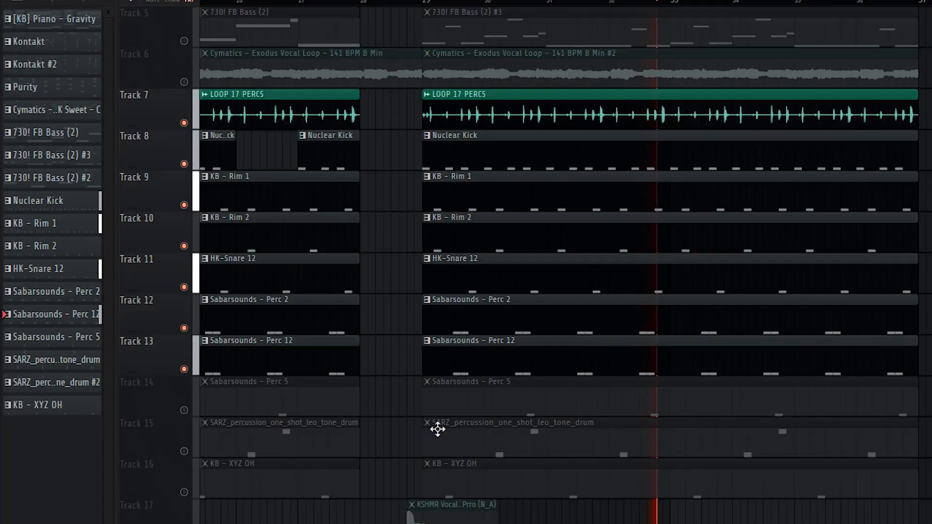
{"action": "left_click", "coordinate": [184, 411]}
{"action": "double_click", "coordinate": [500, 406]}
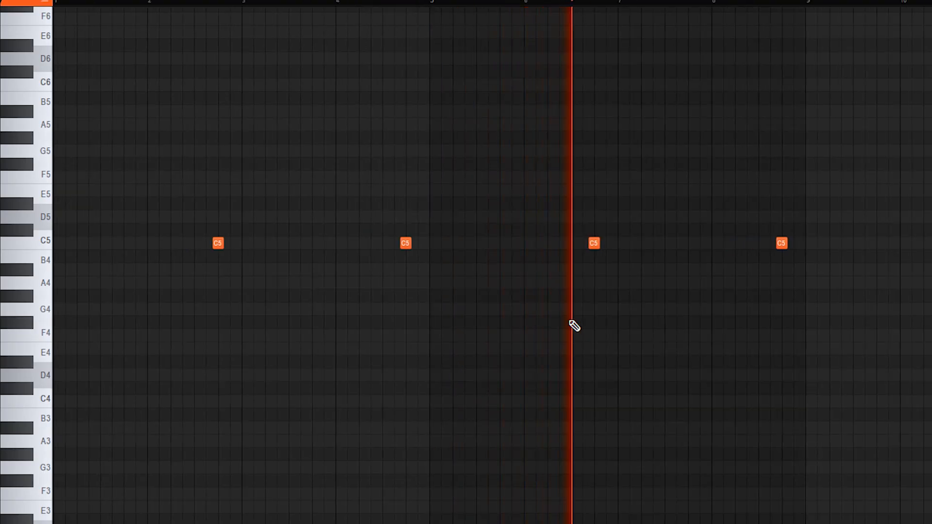
{"action": "key", "text": "F7"}
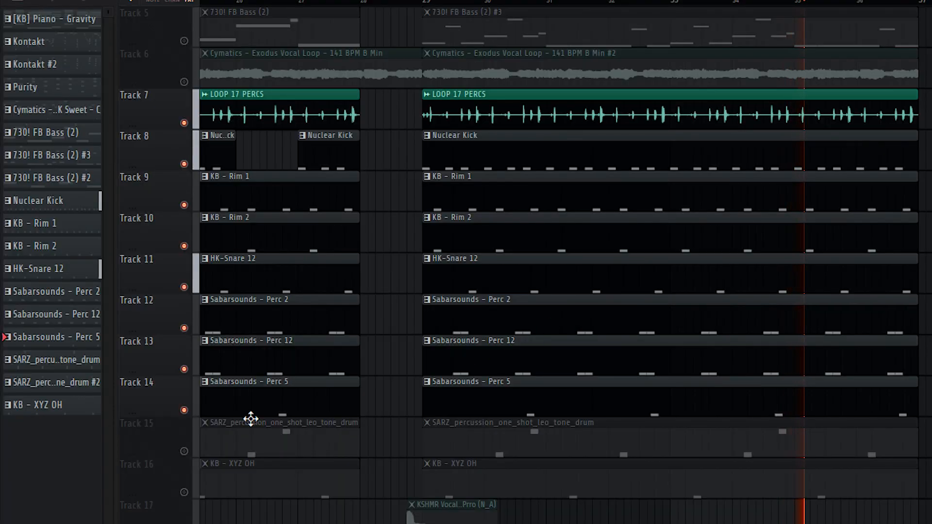
Unmute the SARZ_percussion_one_shot_leo_tone_drum and KB - XYZ OH tracks in turn, opening each one's note pattern.
{"action": "left_click", "coordinate": [184, 452]}
{"action": "double_click", "coordinate": [449, 443]}
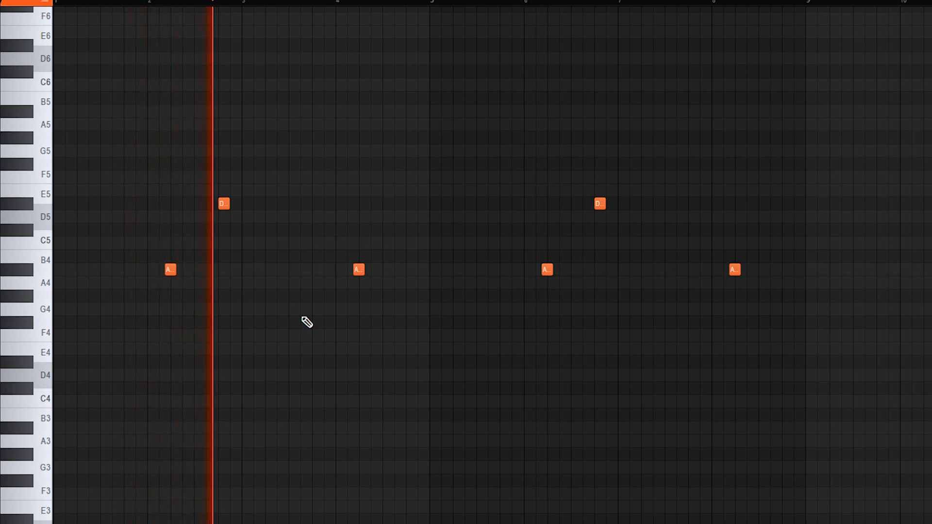
{"action": "key", "text": "F7"}
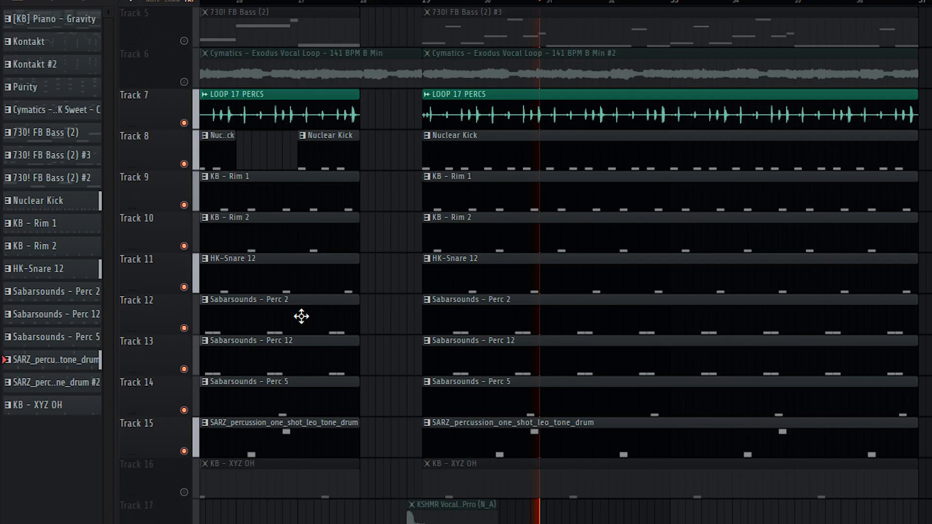
{"action": "left_click", "coordinate": [184, 492]}
{"action": "double_click", "coordinate": [559, 485]}
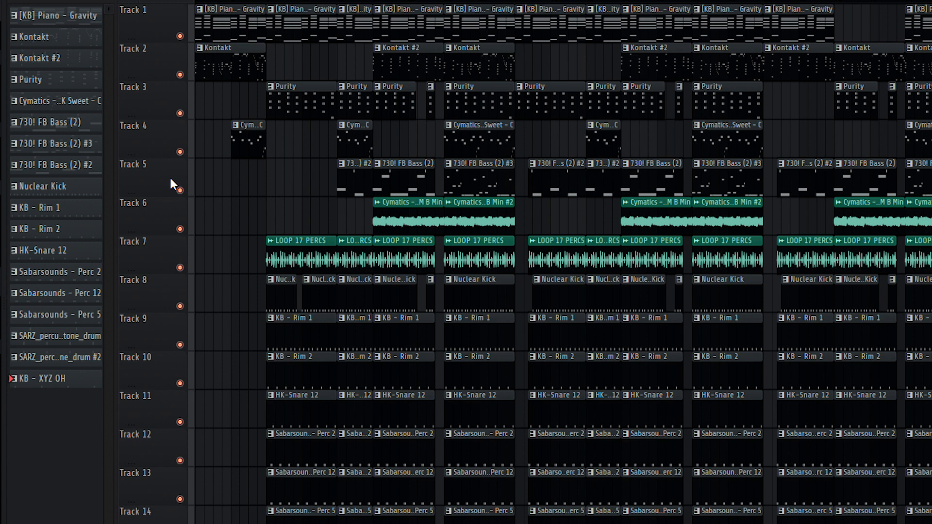
Play the full beat arrangement from its beginning in the playlist.
{"action": "key", "text": "space"}
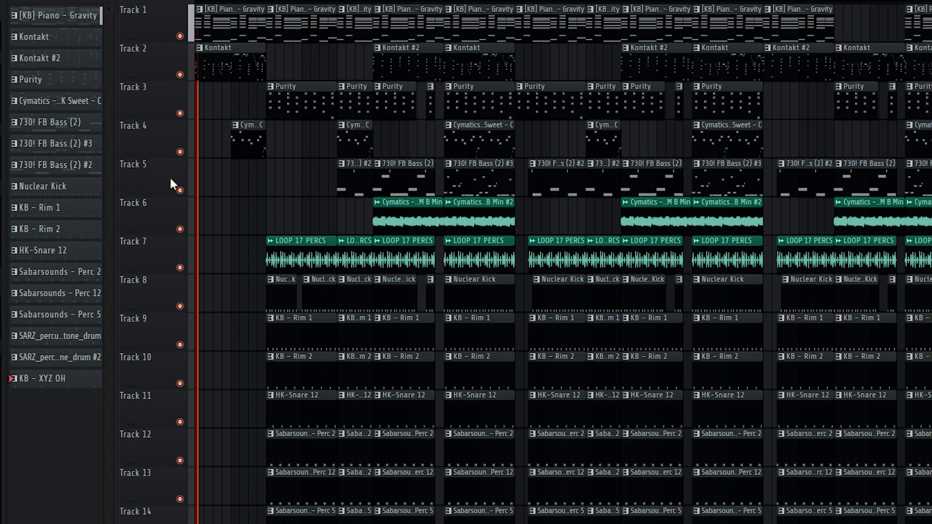